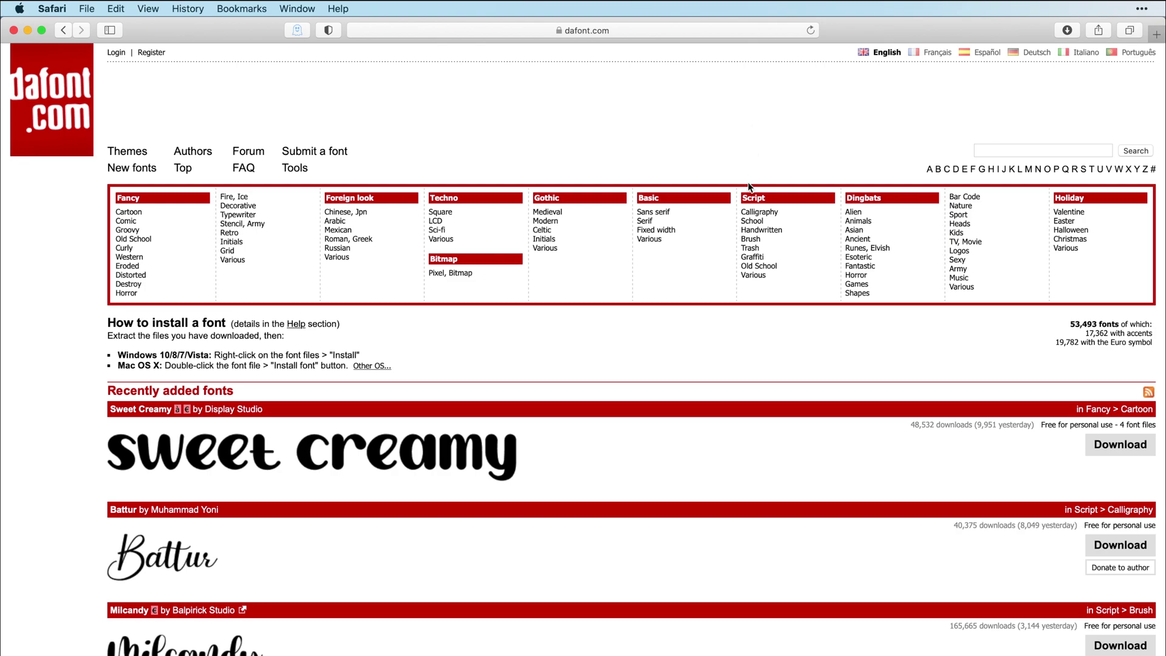
# Step: Find Minoline under Recently added fonts on dafont.com and download it
pyautogui.scroll(-10, 734, 315)
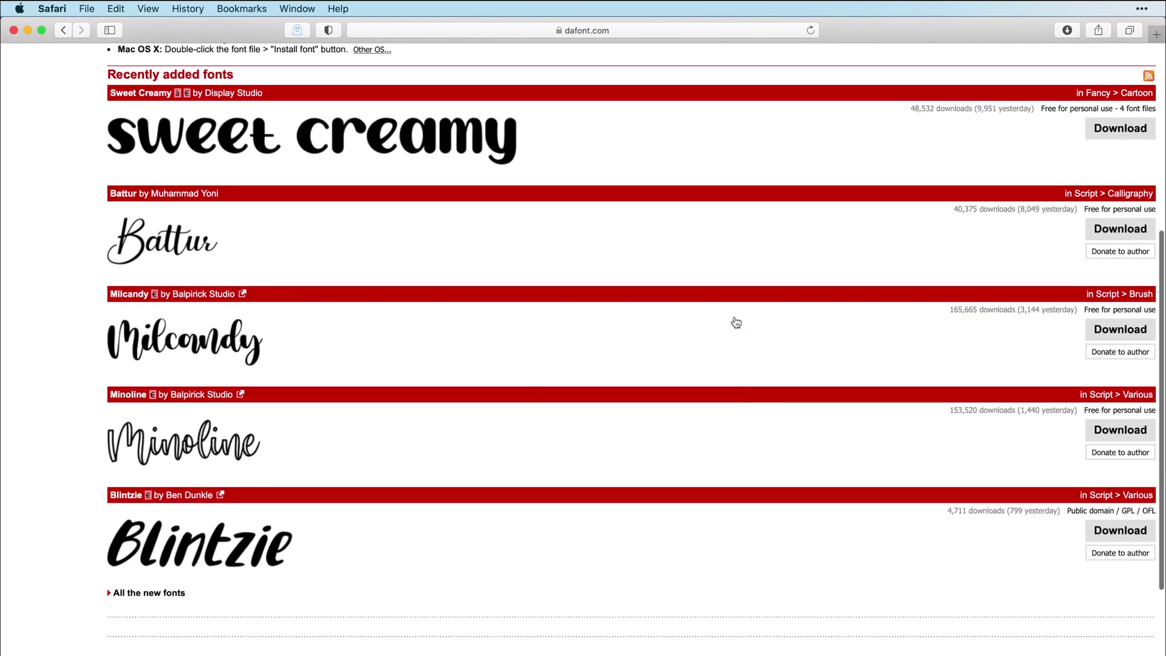
pyautogui.scroll(-2, 736, 322)
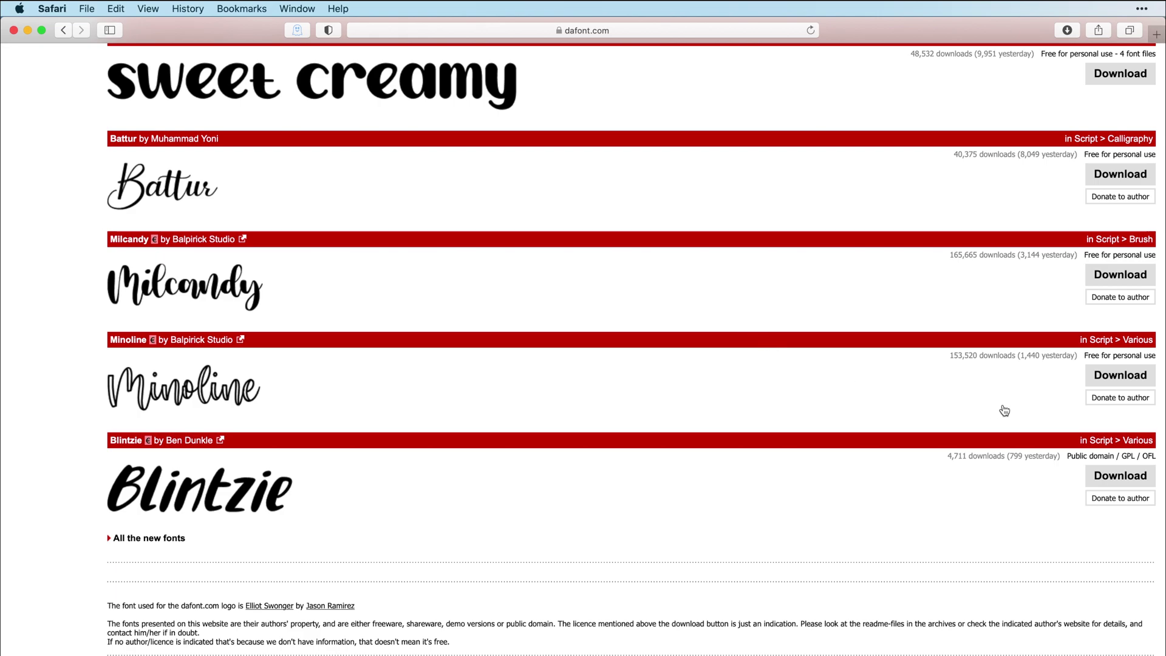
pyautogui.click(1116, 381)
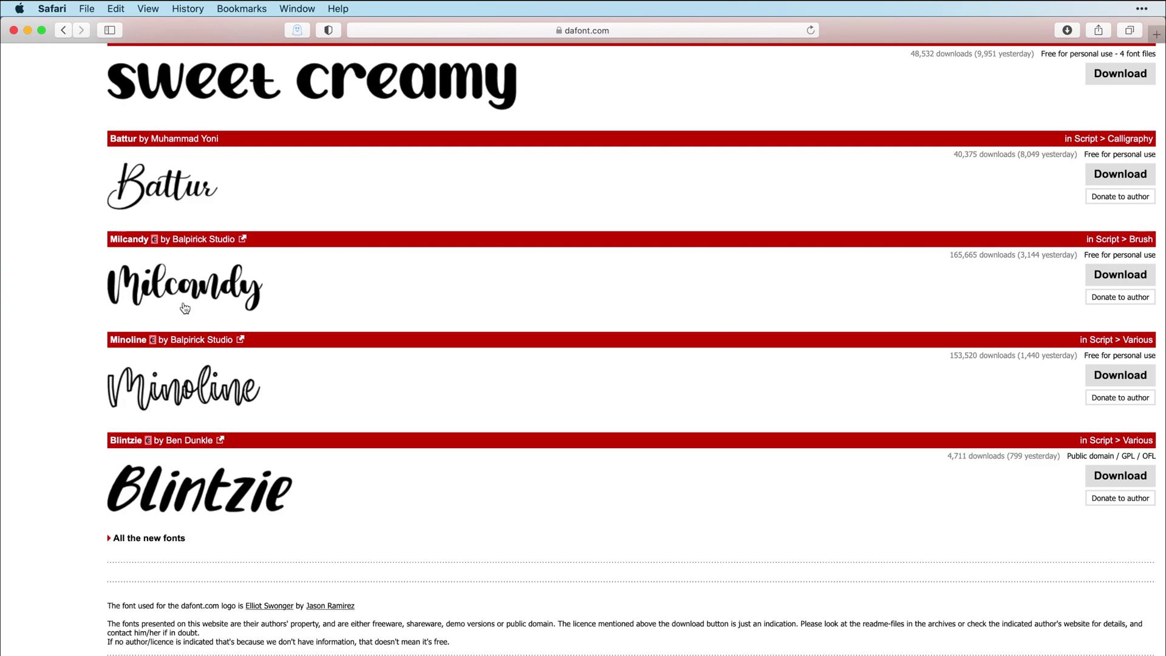
# Step: Unzip minoline.zip on the Desktop and open the extracted minoline folder with Minoline.ttf
pyautogui.moveTo(3, 292)
pyautogui.click(14, 315)
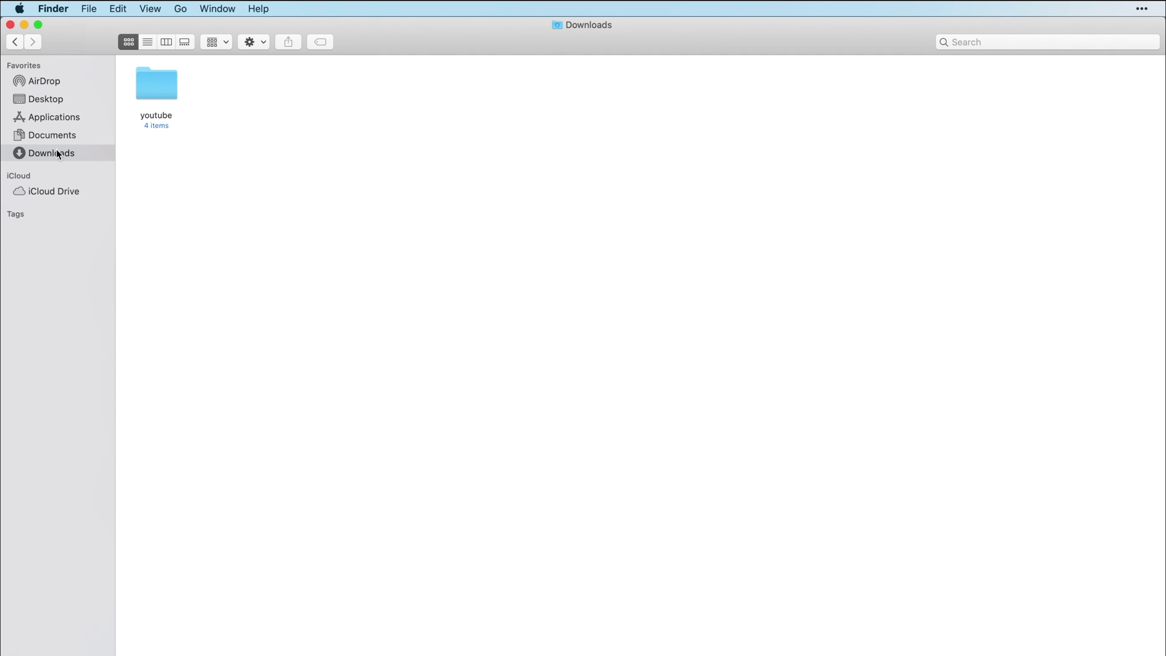
pyautogui.click(47, 101)
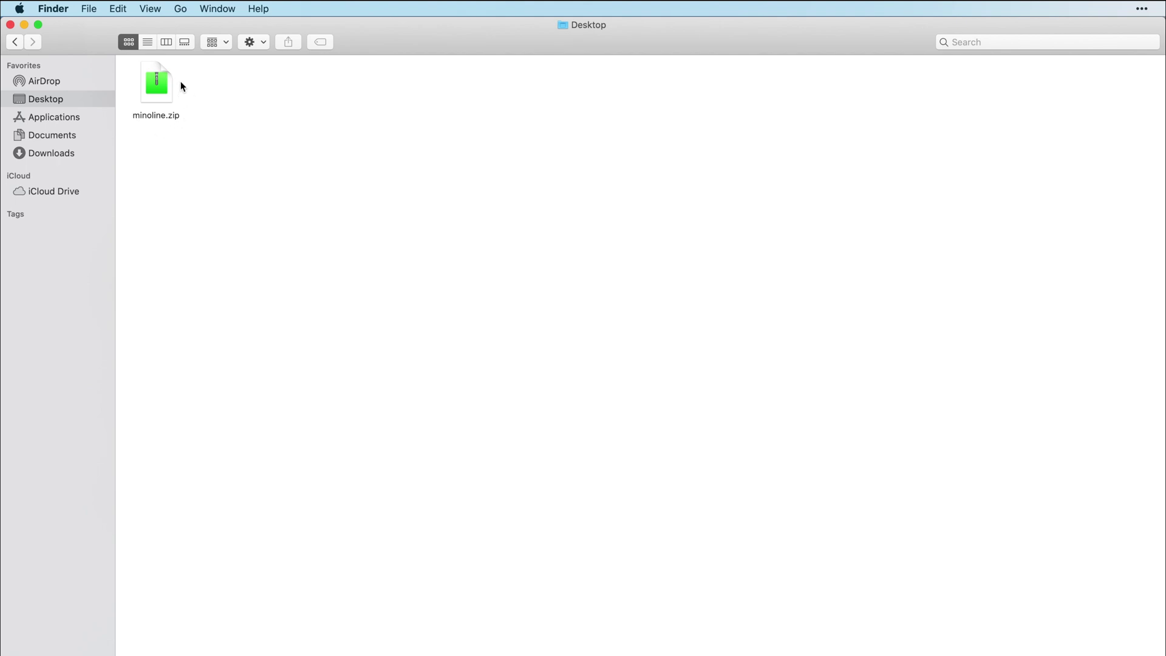
pyautogui.doubleClick(151, 94)
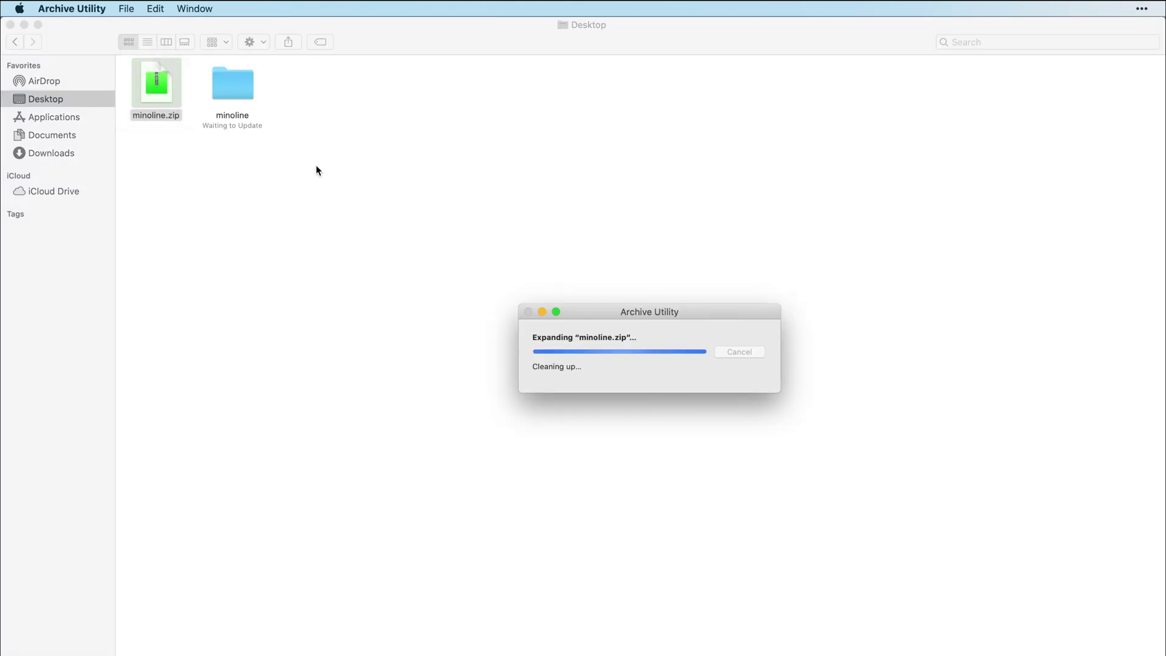
pyautogui.doubleClick(239, 85)
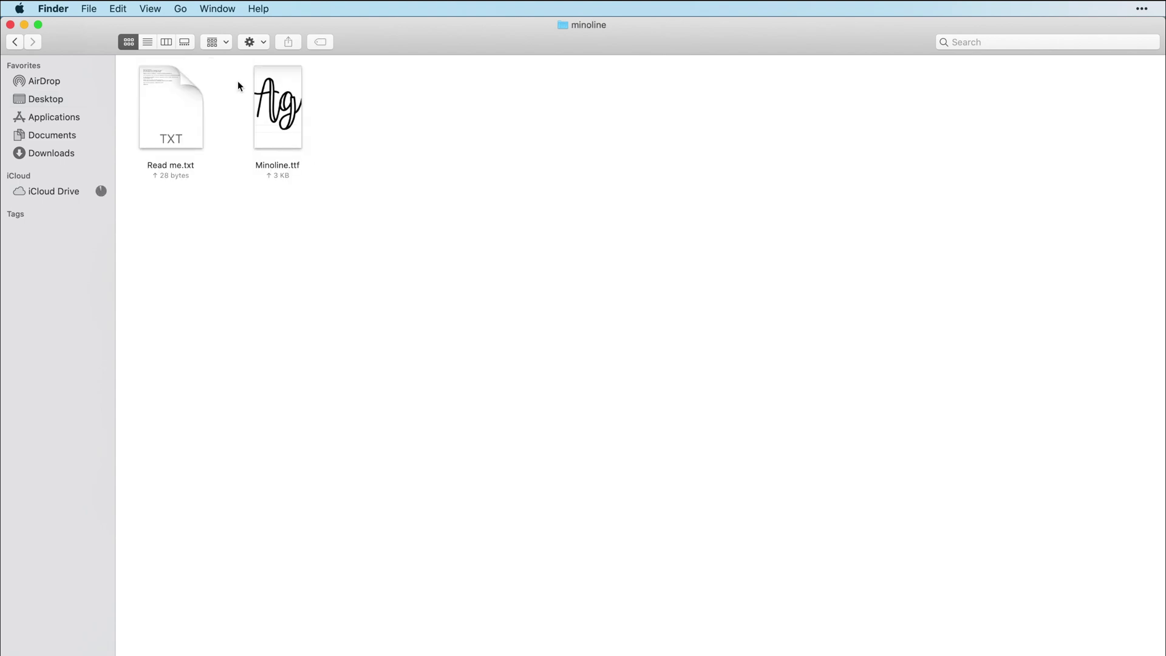
pyautogui.click(169, 107)
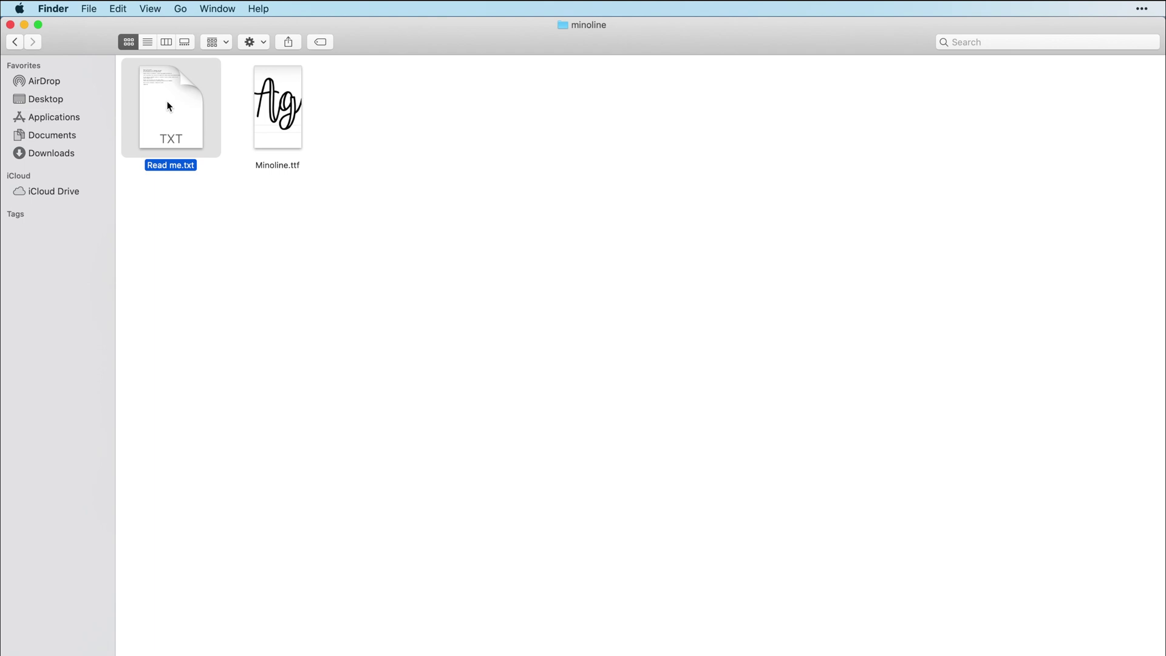
pyautogui.press('space')
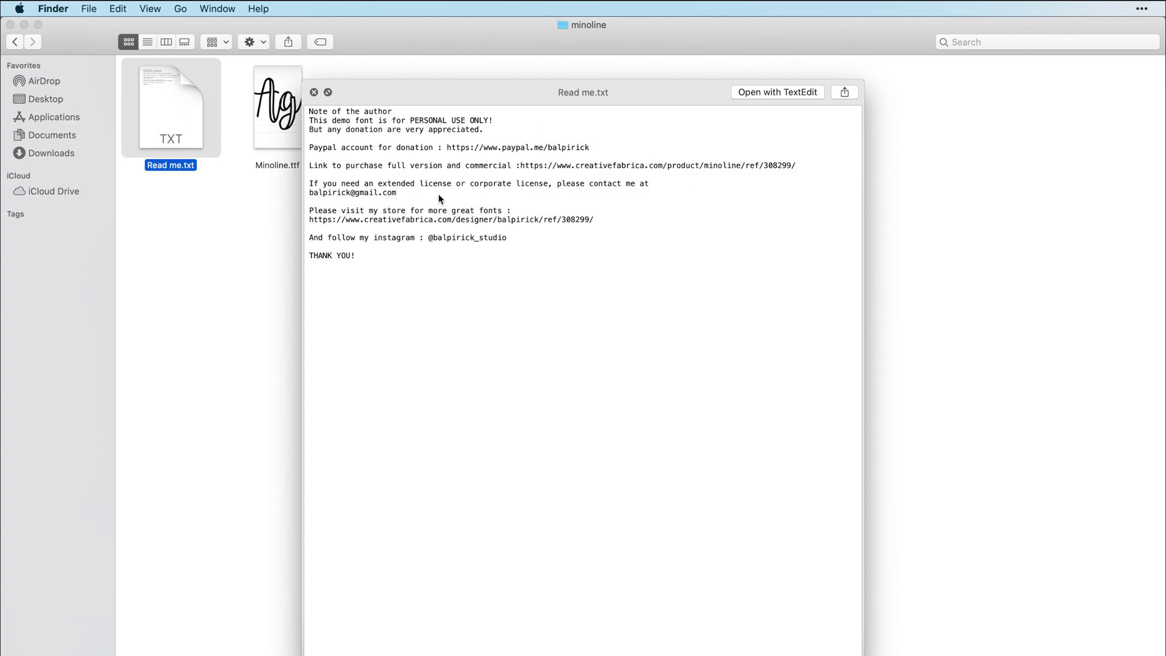
pyautogui.press('space')
# Step: Open Minoline.ttf in Font Book from its Open With context menu
pyautogui.click(299, 225)
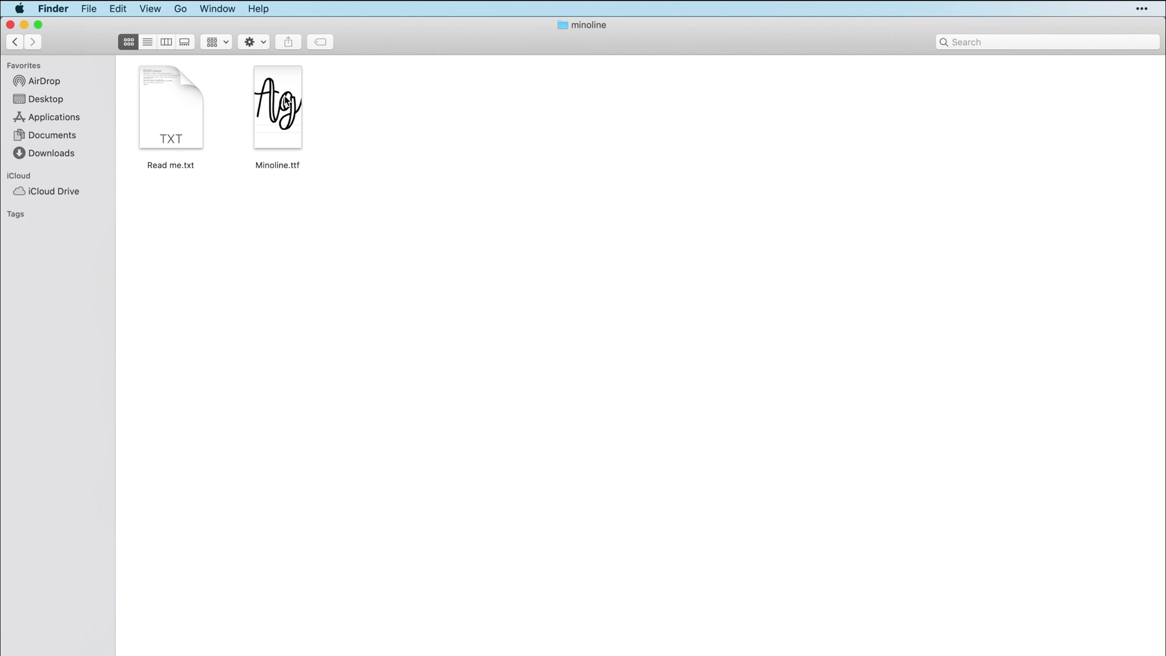
pyautogui.click(286, 101)
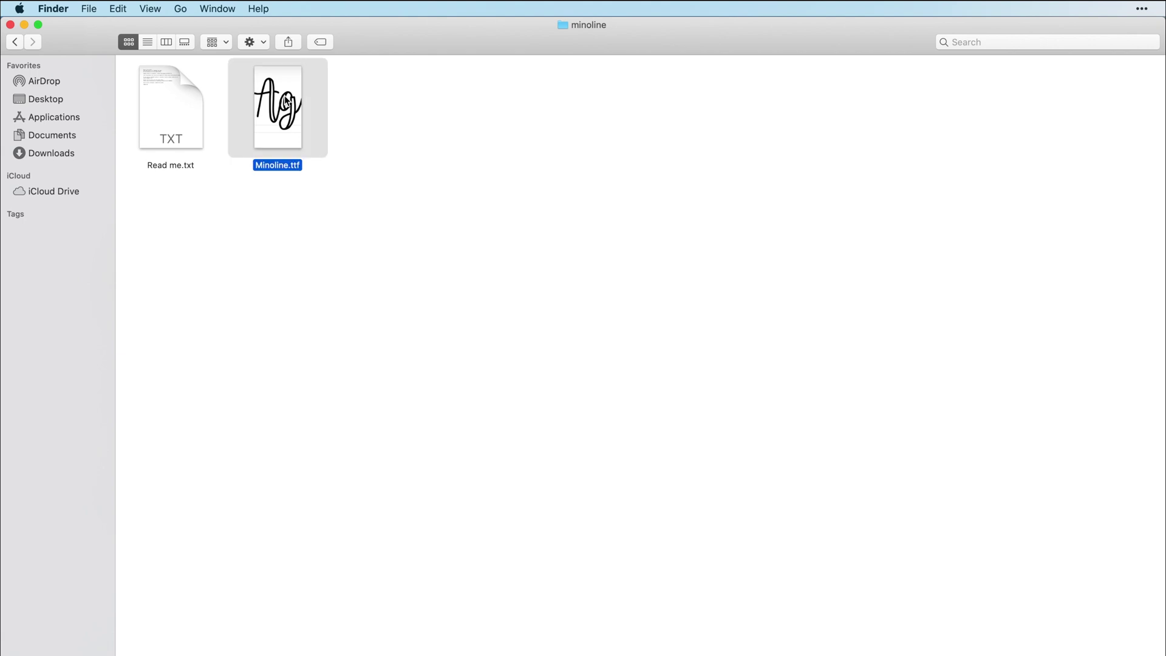
pyautogui.rightClick(286, 101)
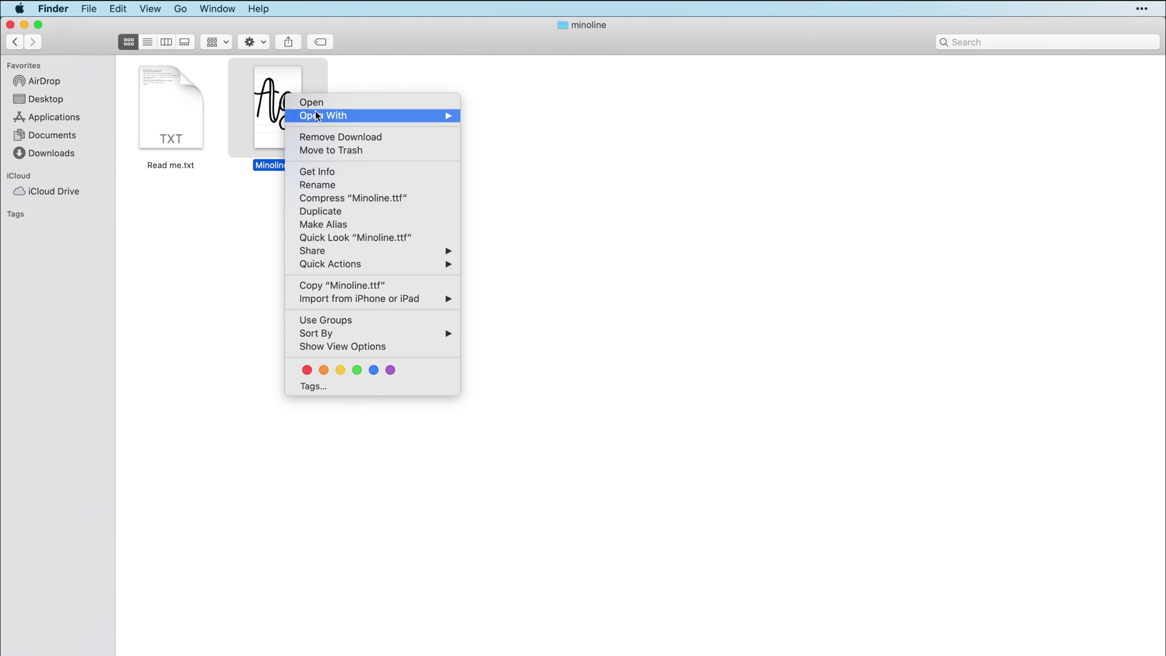
pyautogui.moveTo(319, 115)
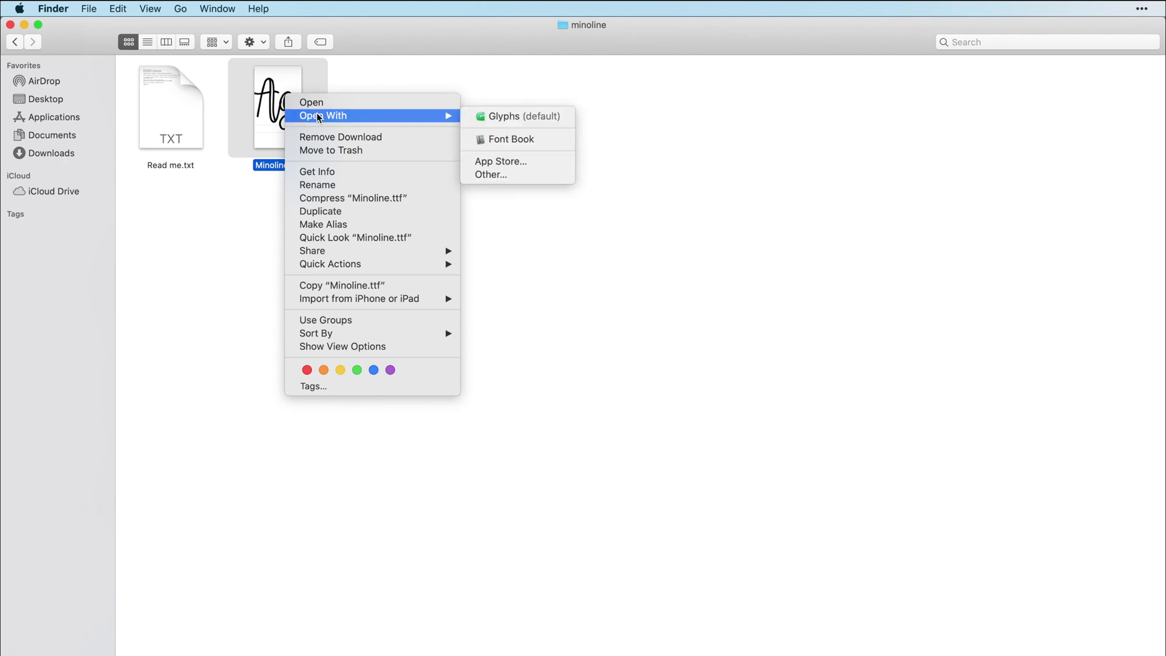
pyautogui.click(536, 141)
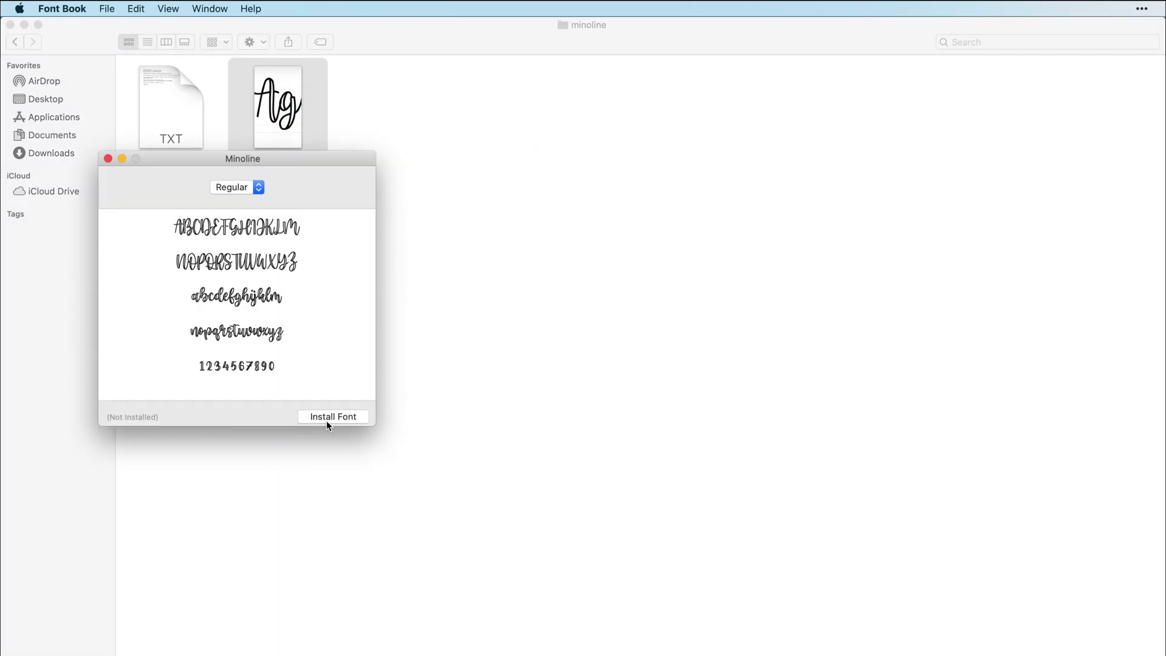
# Step: Install the Minoline font, check it in the User fonts list, and quit Font Book
pyautogui.click(333, 416)
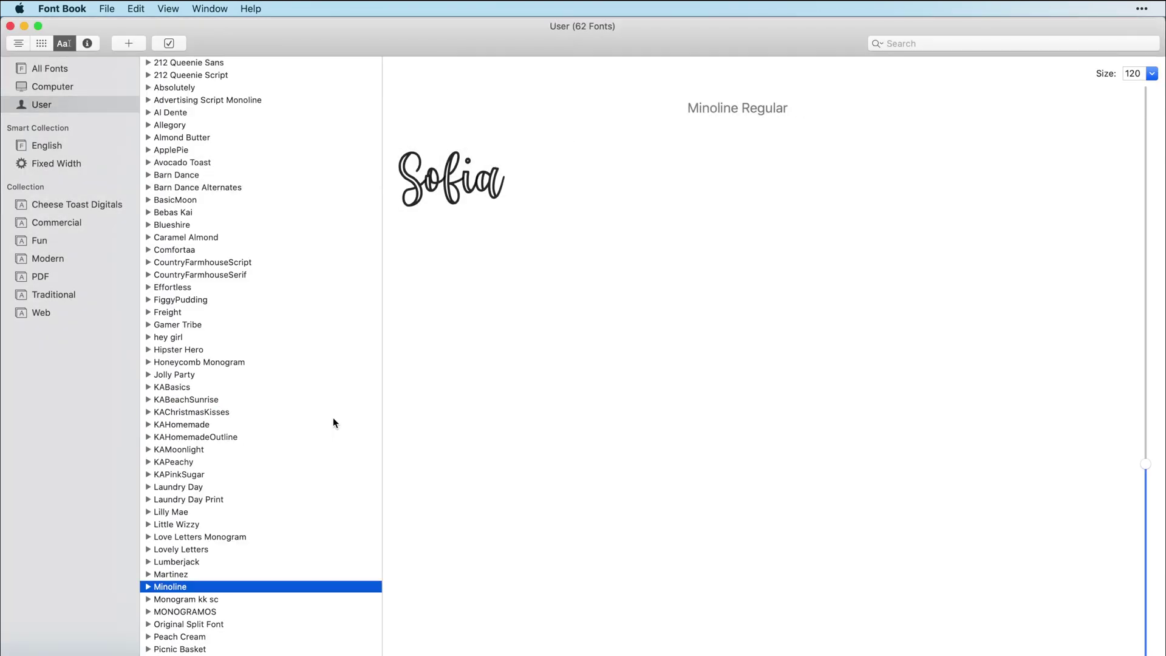
pyautogui.scroll(-5, 209, 489)
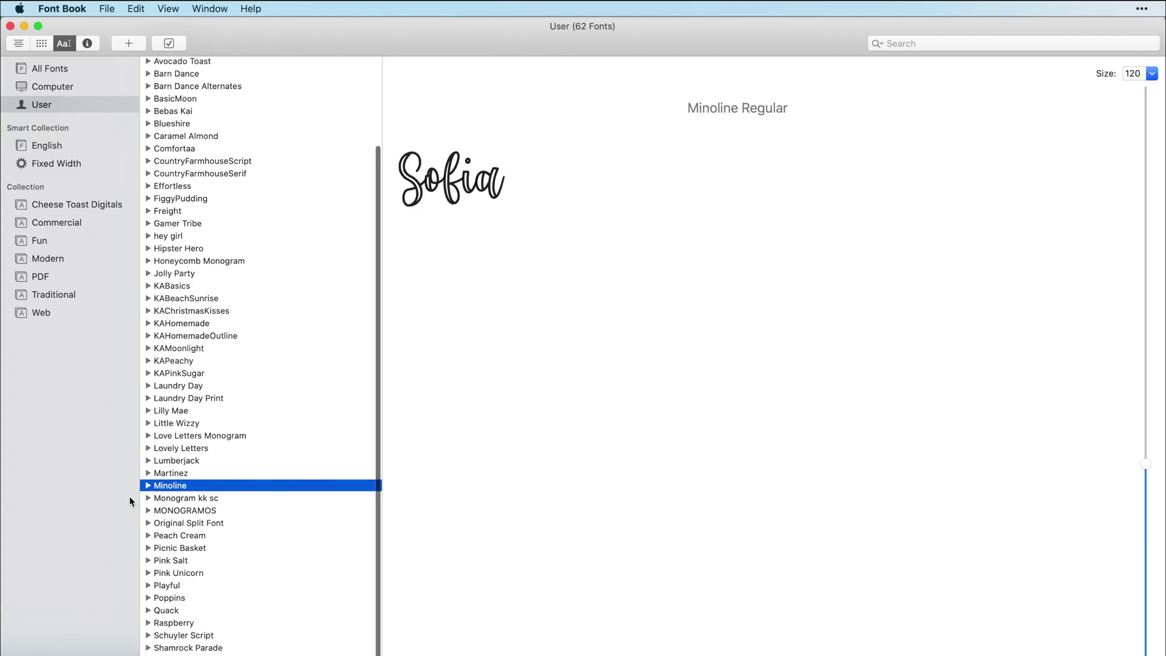
pyautogui.click(62, 9)
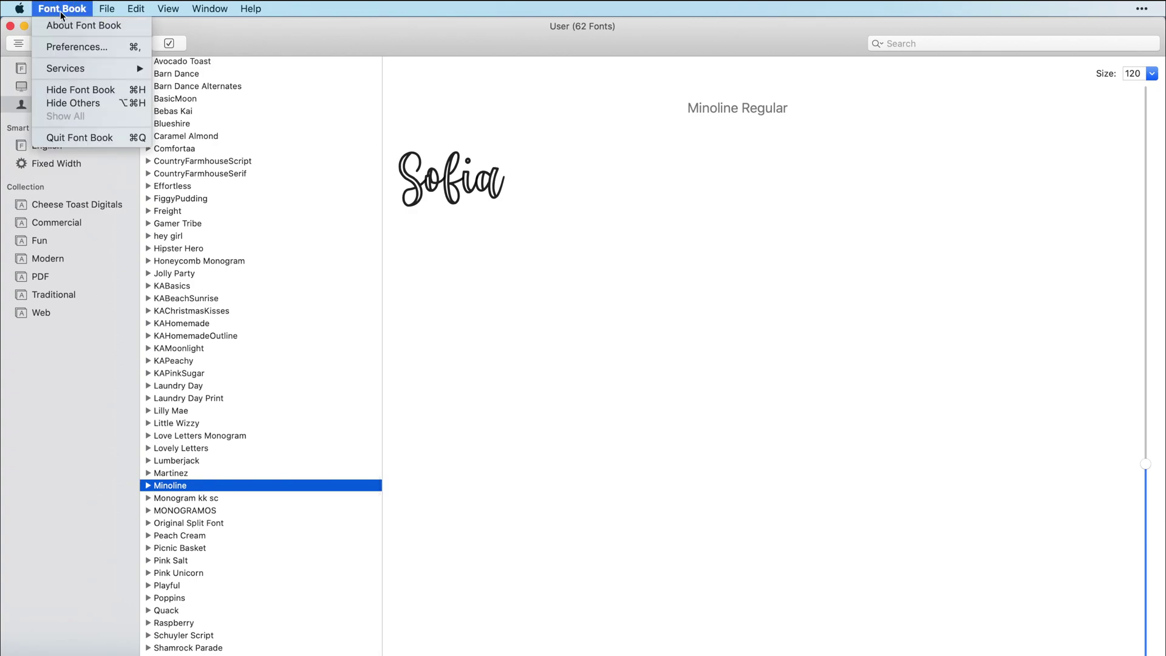
pyautogui.click(74, 139)
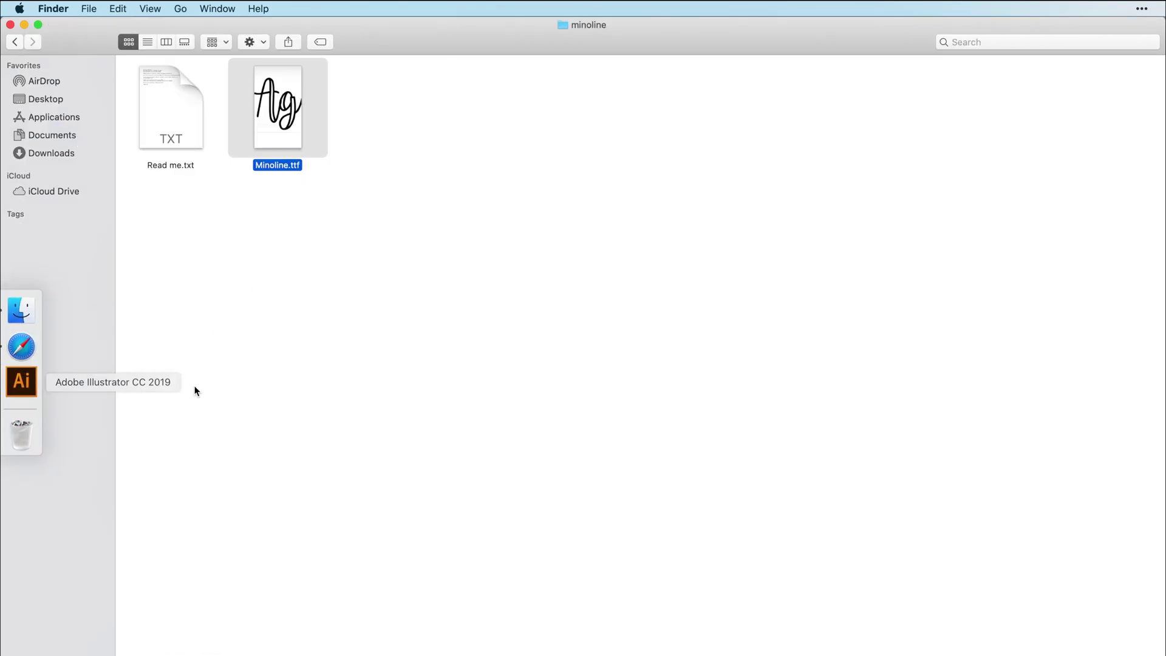
# Step: Launch Cricut Design Space through a Spotlight search for 'cric'
pyautogui.press('super+space')
pyautogui.write('cric')
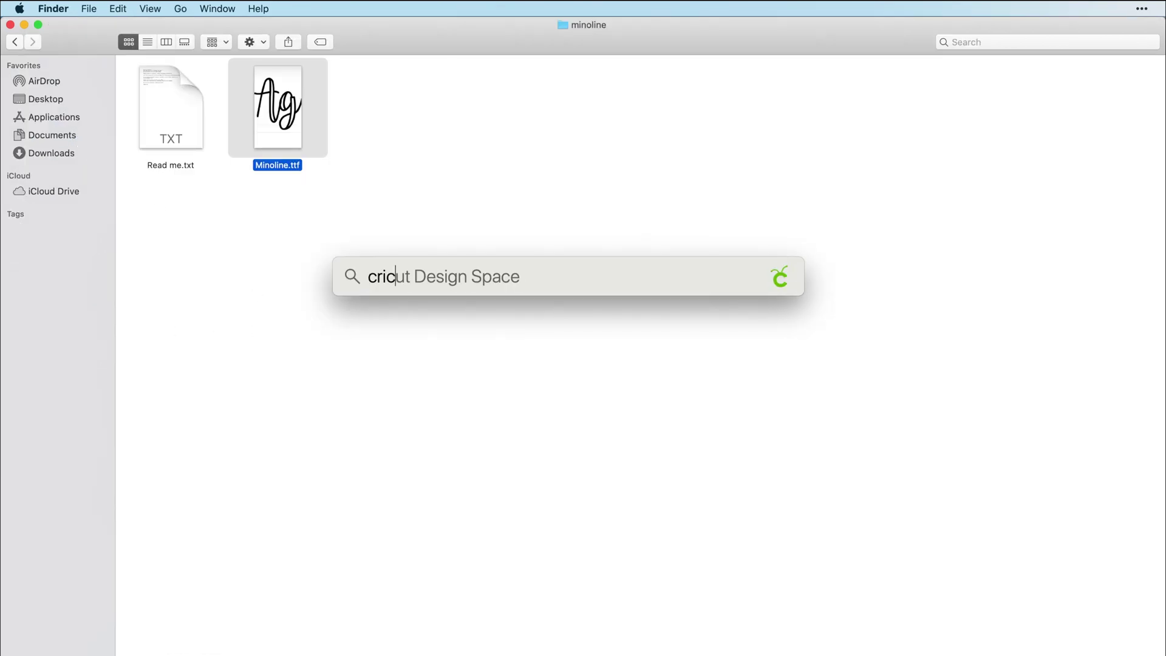
pyautogui.press('Return')
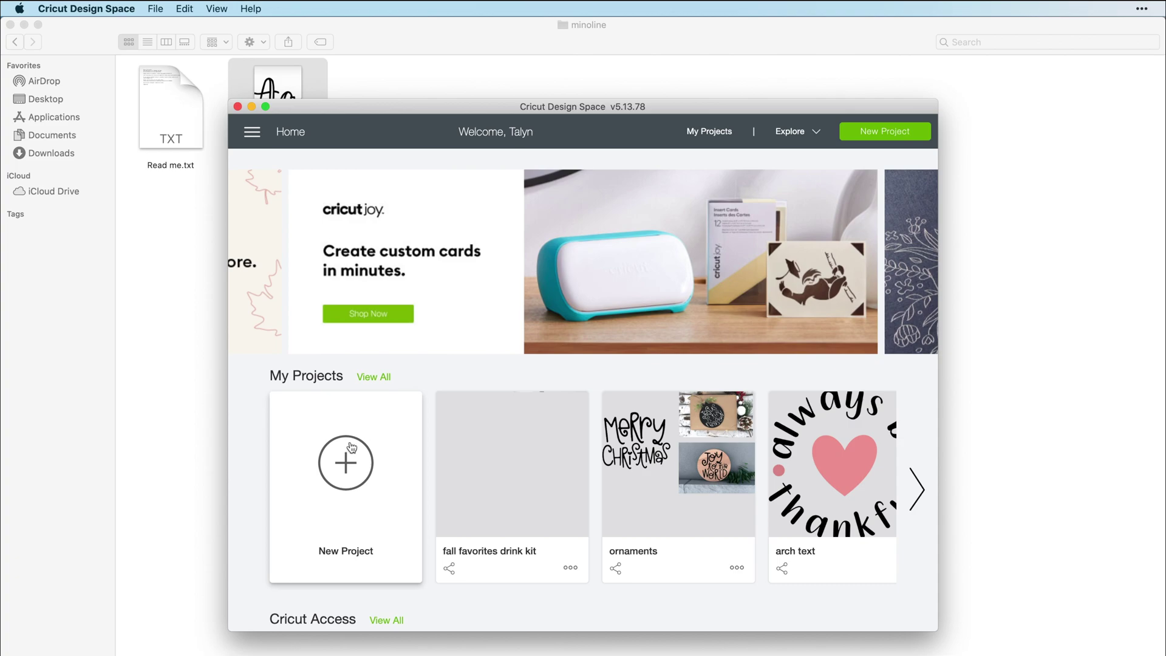
# Step: Create a maximized new project, add a text box, and set its font to Minoline via a 'minol' search
pyautogui.click(362, 456)
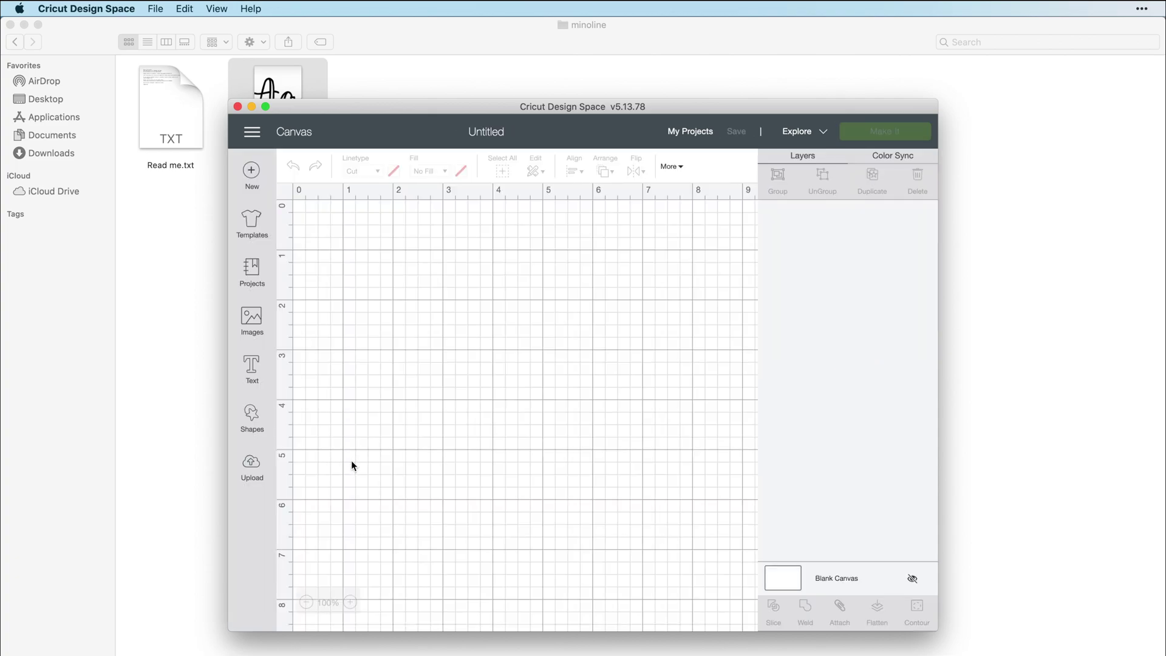
pyautogui.doubleClick(619, 106)
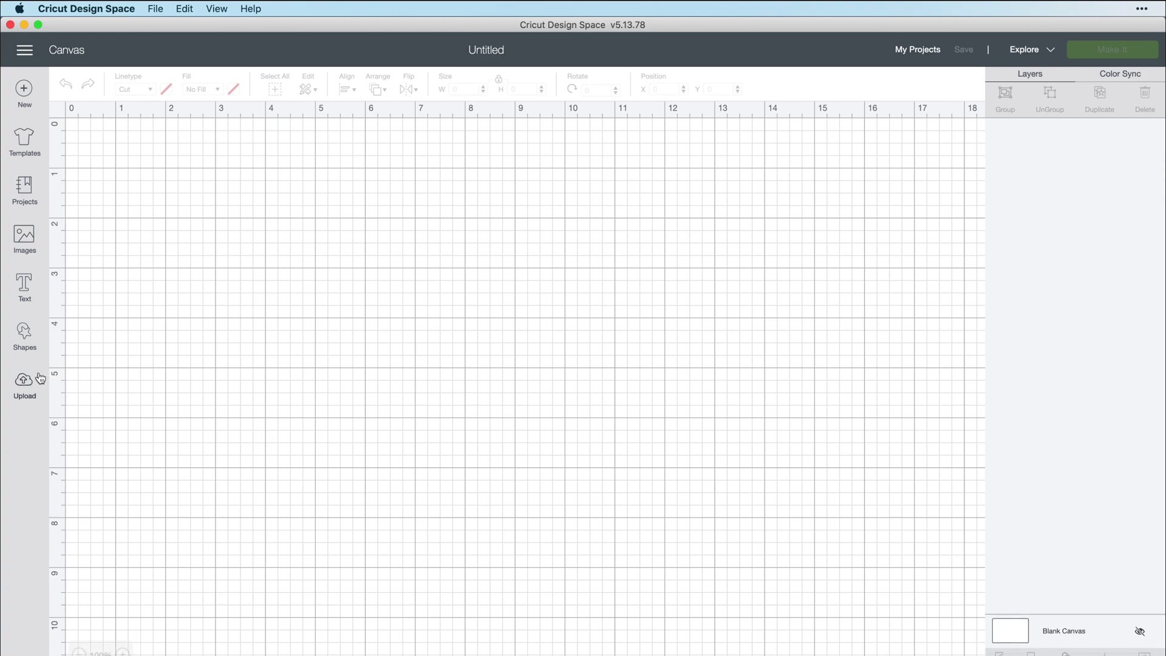
pyautogui.click(27, 290)
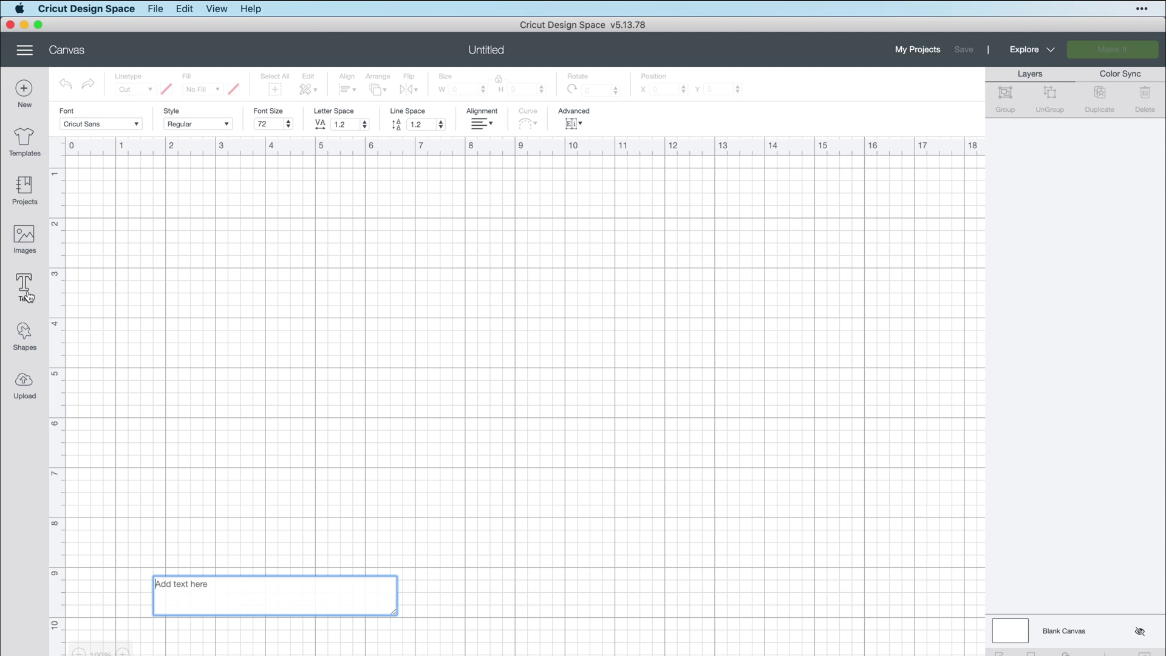
pyautogui.click(124, 129)
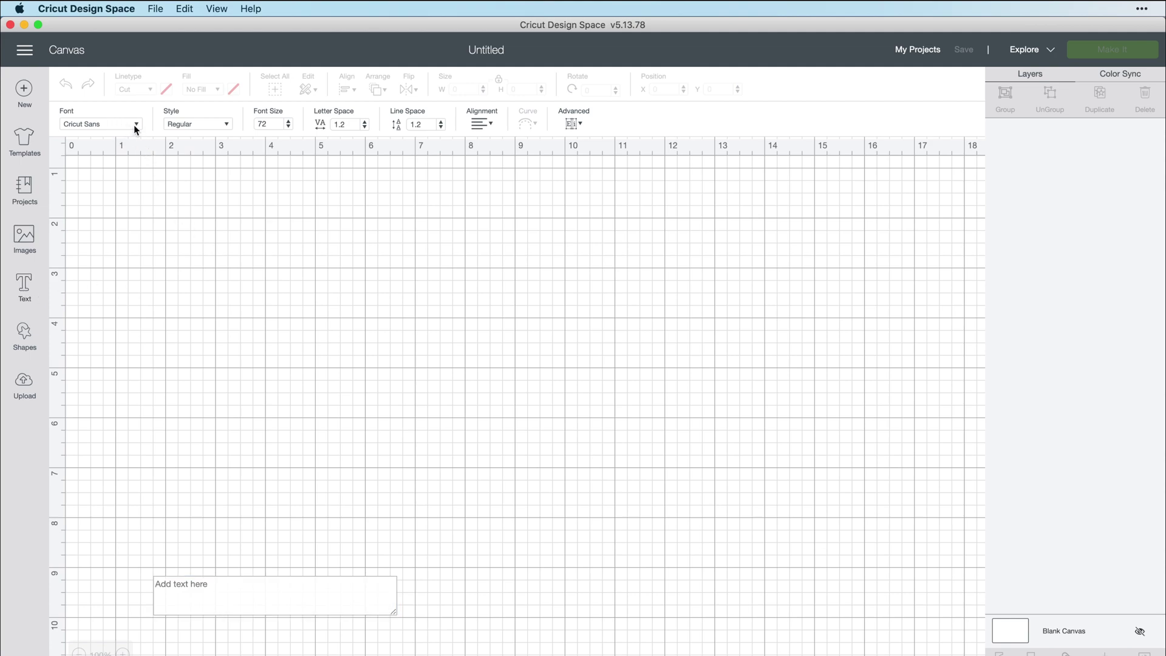
pyautogui.click(136, 125)
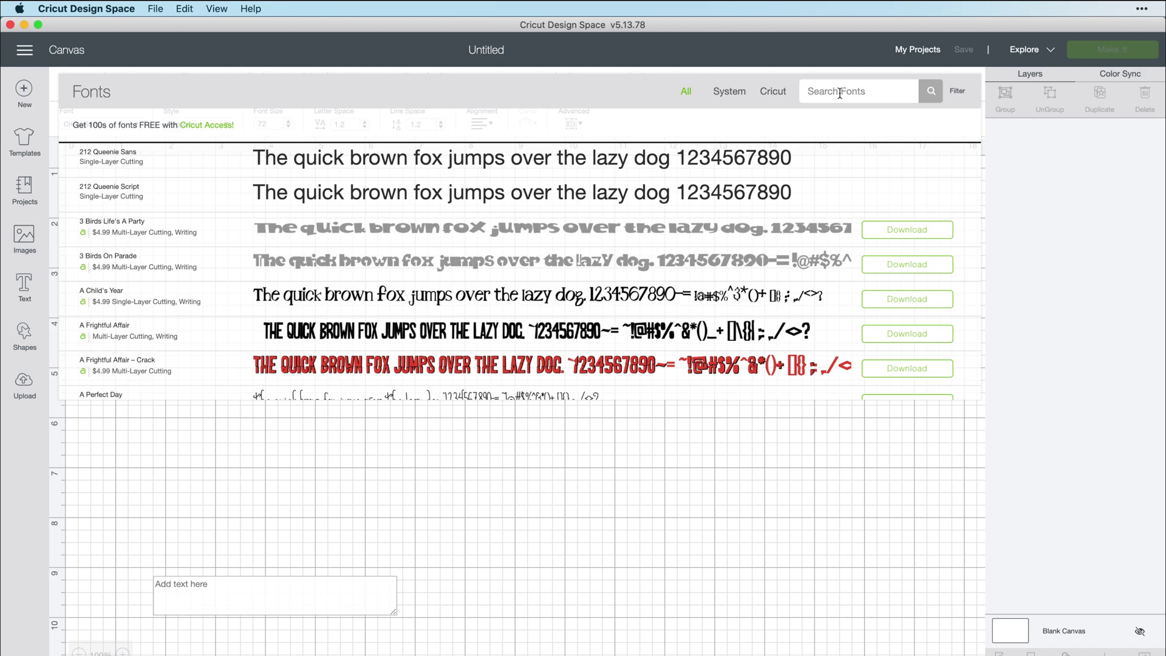
pyautogui.write('mino')
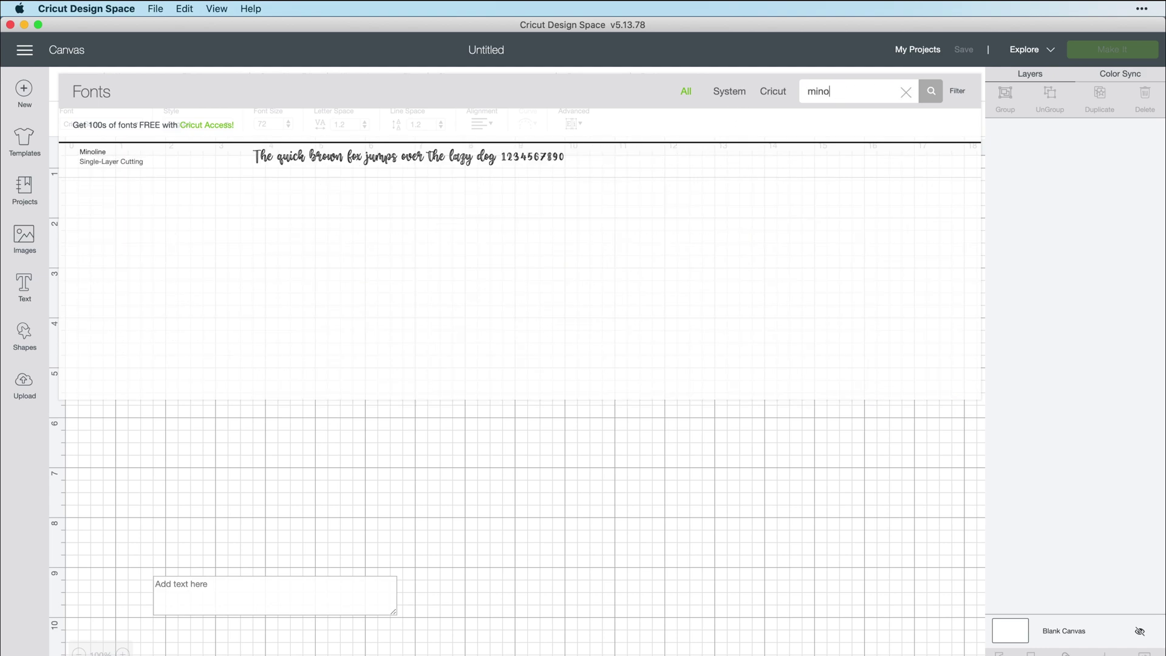
pyautogui.write('l')
pyautogui.click(529, 172)
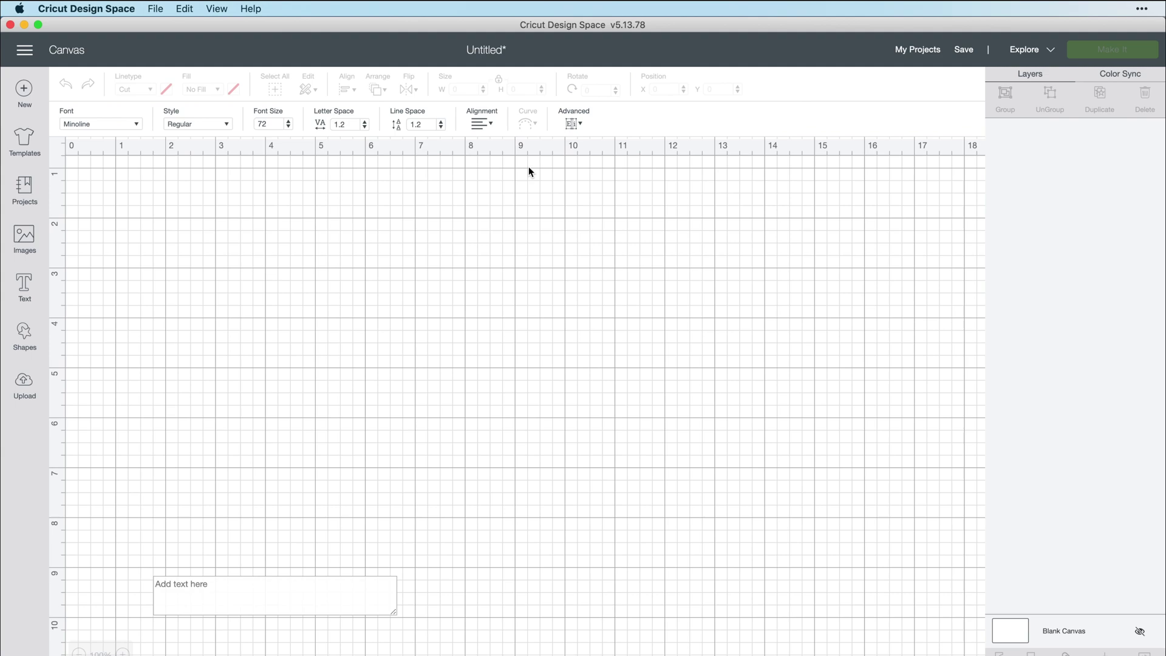
# Step: Type 'minoline font from da font', move it near the canvas top, and widen it to about 12.5 inches
pyautogui.click(196, 599)
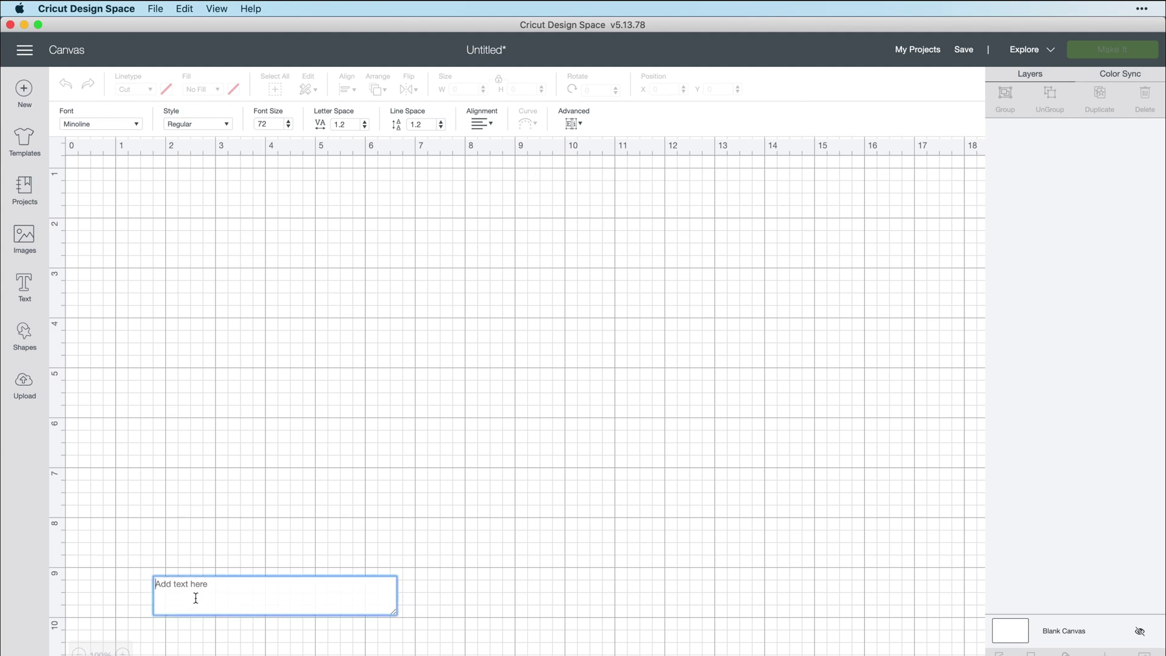
pyautogui.write('mino')
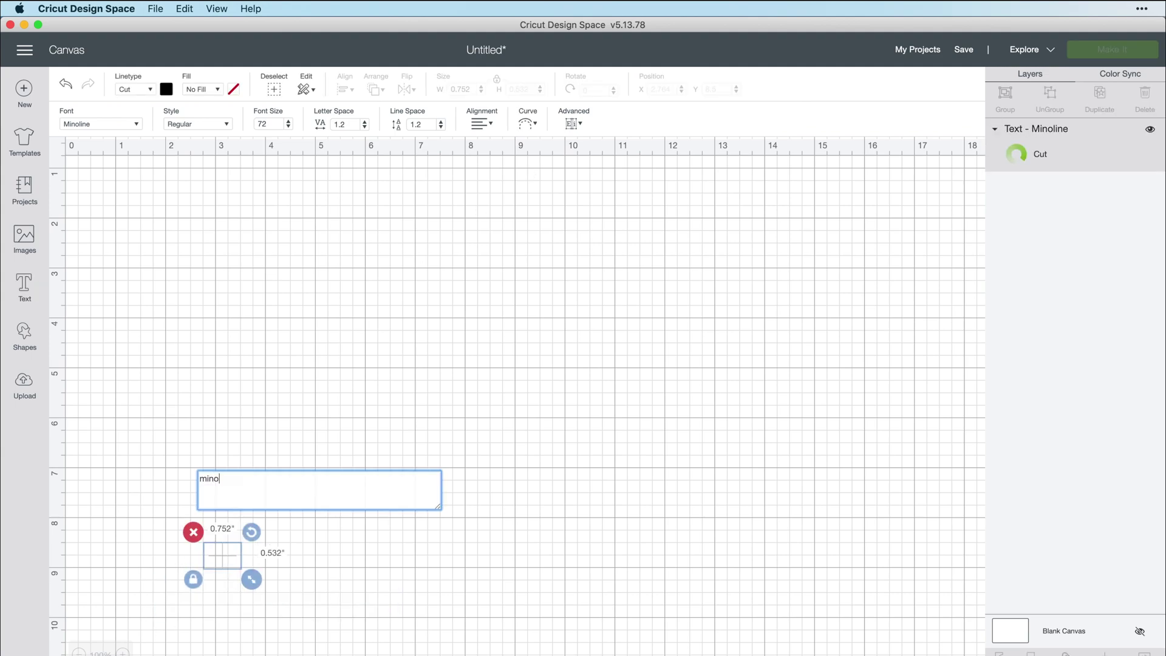
pyautogui.write('line font f')
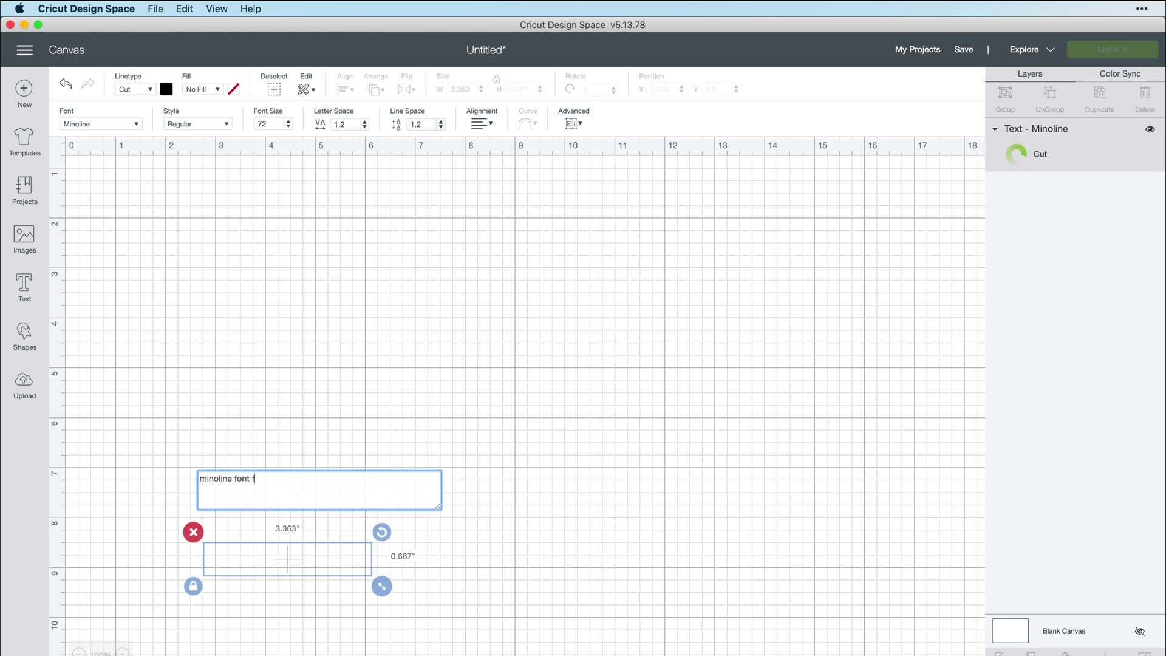
pyautogui.write('rom da font')
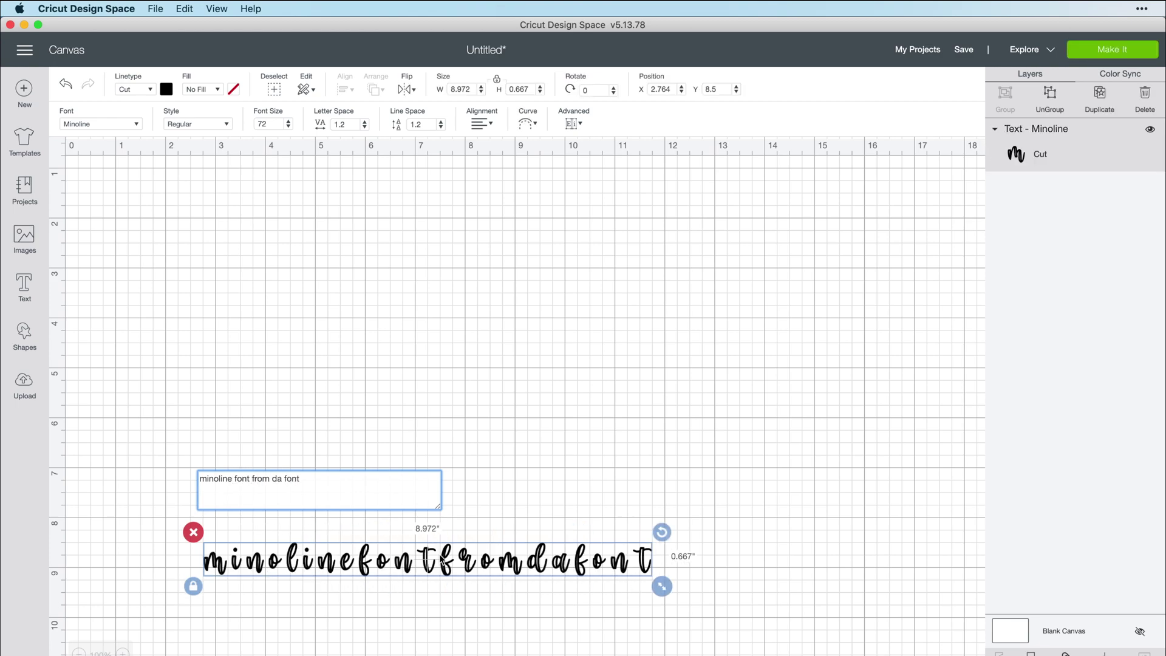
pyautogui.click(556, 469)
pyautogui.moveTo(545, 551); pyautogui.dragTo(585, 267)
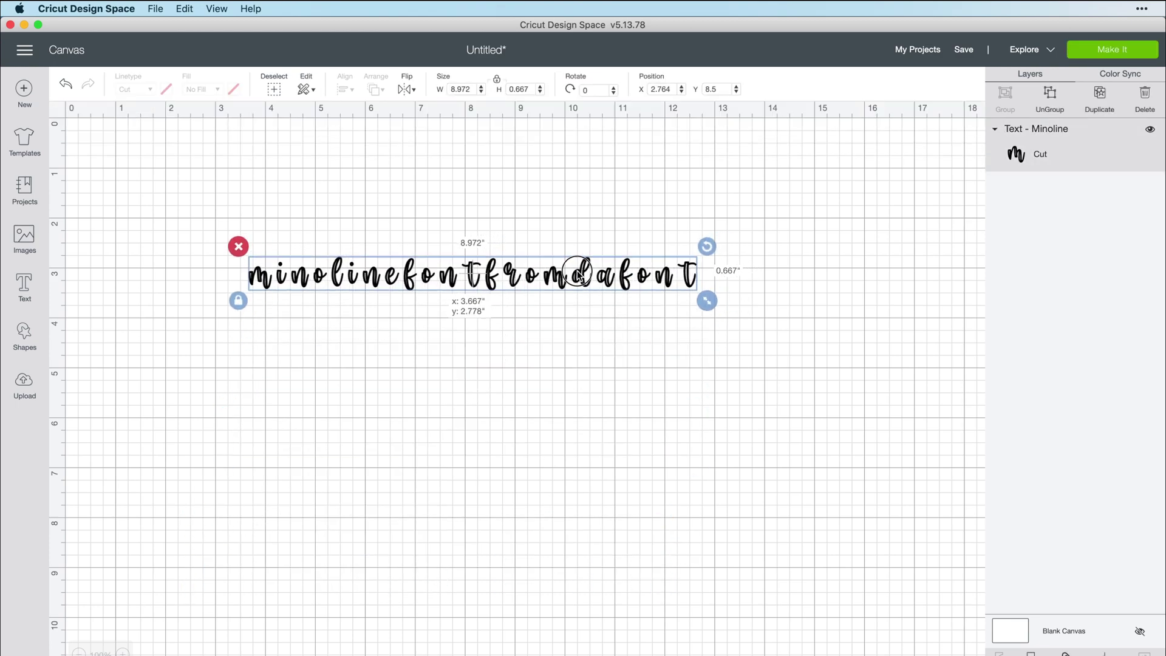
pyautogui.moveTo(706, 311); pyautogui.dragTo(908, 490)
# Step: Step the letter spacing down from 1 to -0.1 so the Minoline script letters join
pyautogui.click(365, 127)
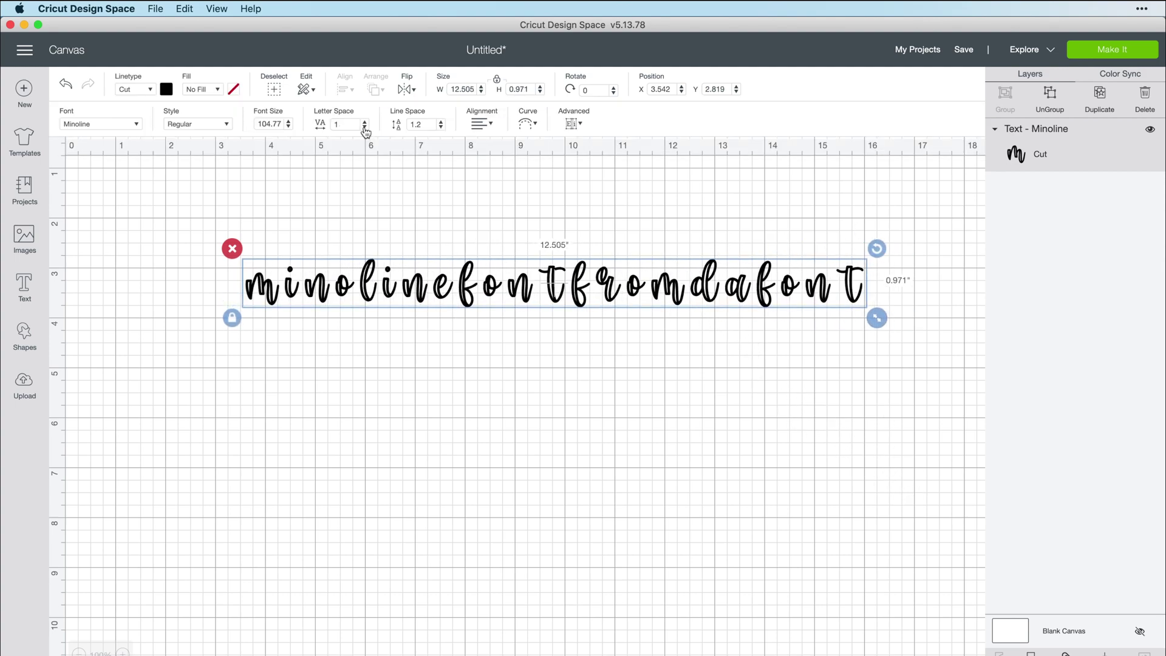
pyautogui.click(364, 127)
pyautogui.click(364, 127)
pyautogui.click(365, 127)
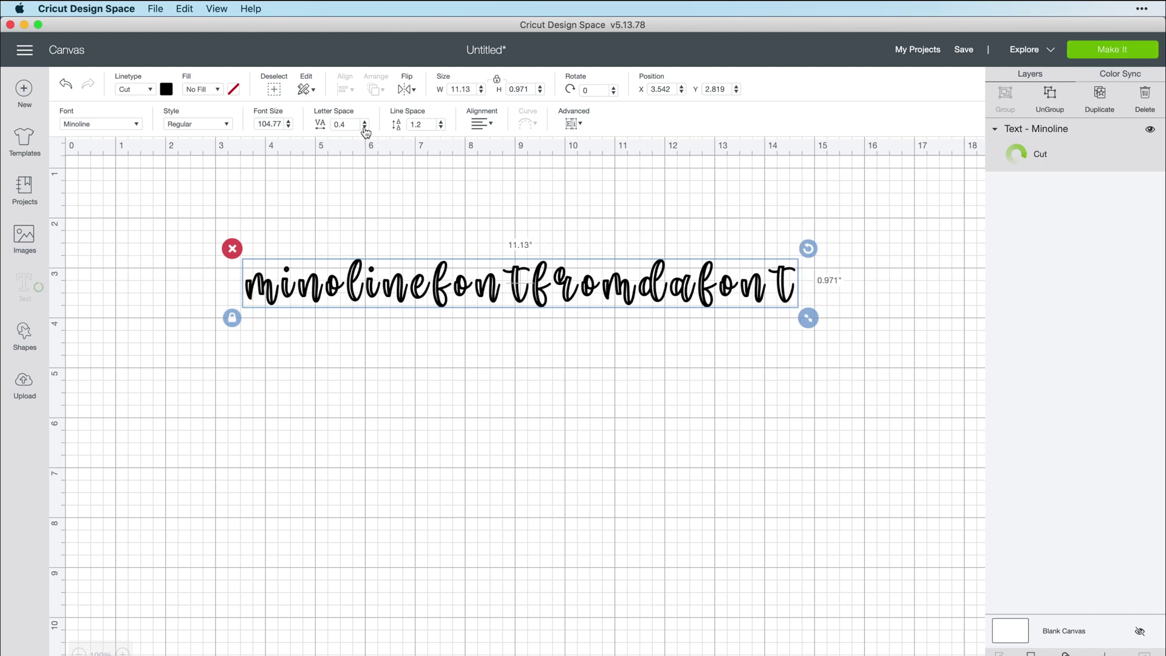
pyautogui.click(364, 127)
pyautogui.click(364, 127)
pyautogui.click(364, 127)
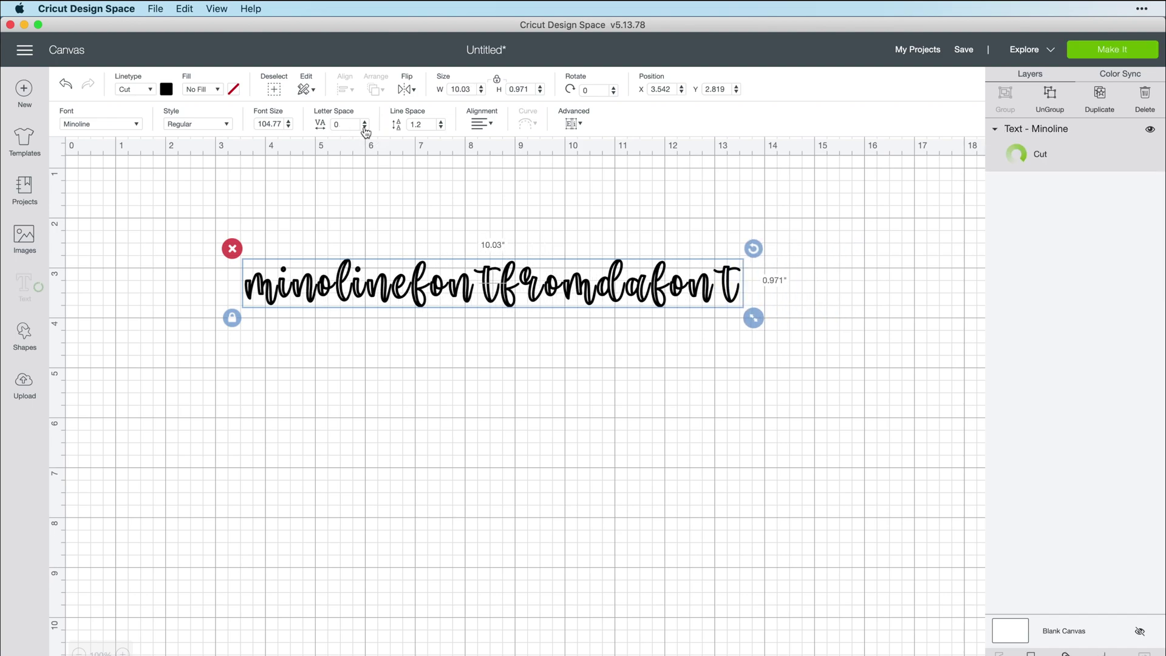
pyautogui.click(364, 127)
pyautogui.click(364, 127)
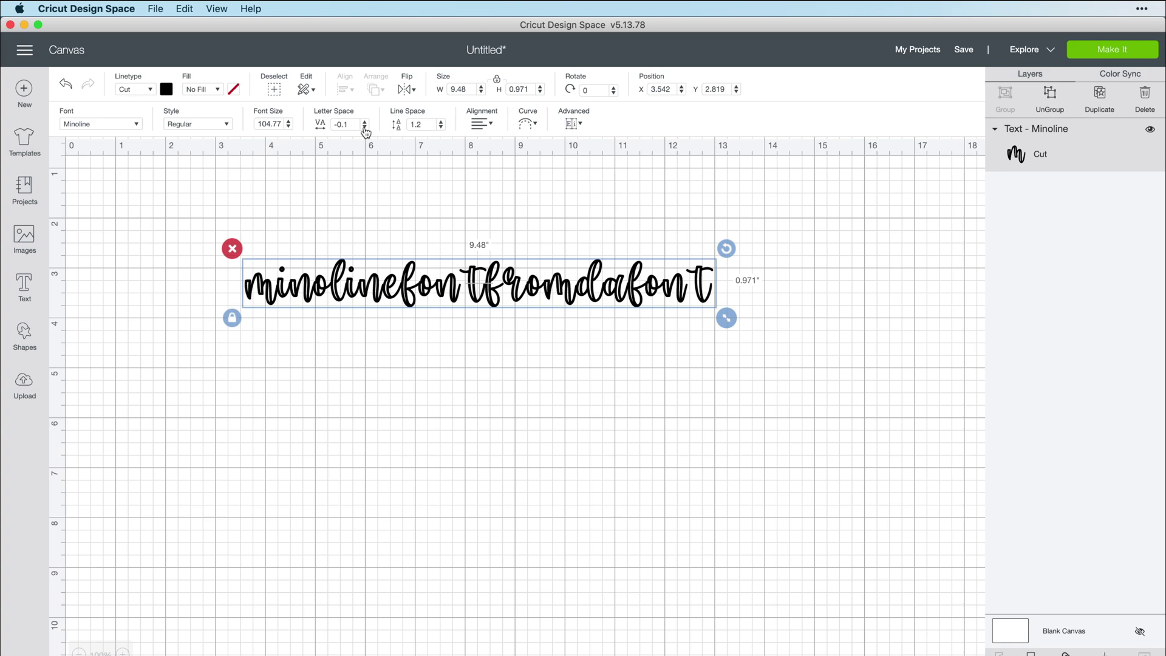
# Step: Ungroup the text into separate letters and enlarge them to about 12.3 inches wide
pyautogui.click(1058, 102)
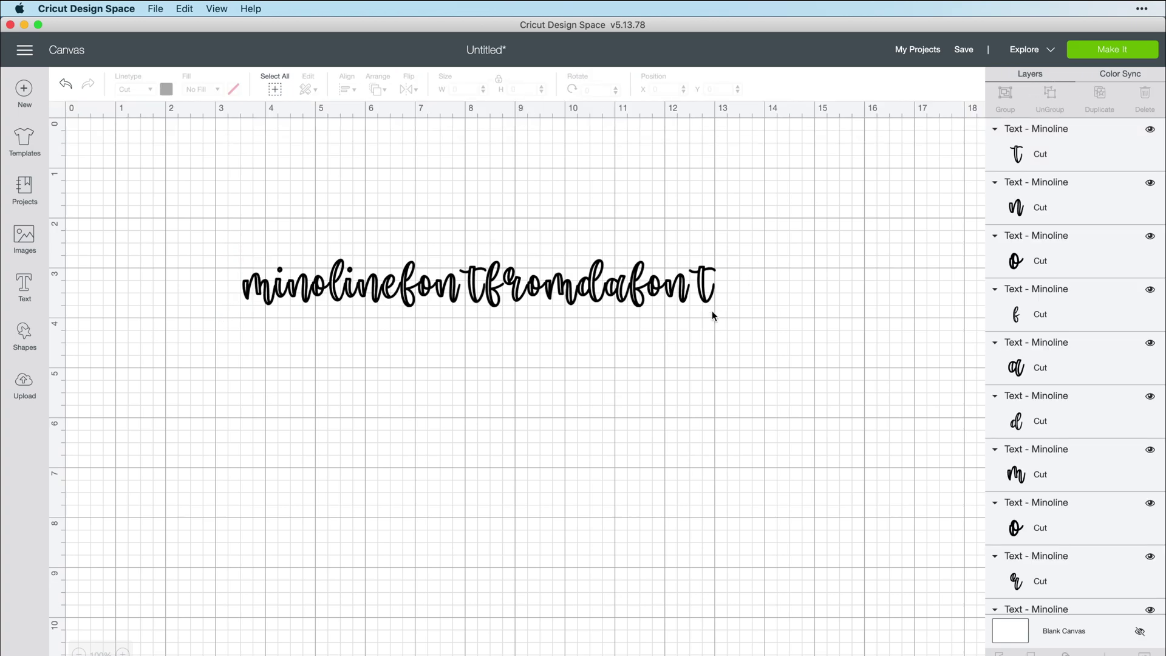
pyautogui.moveTo(726, 327); pyautogui.dragTo(245, 267)
pyautogui.moveTo(723, 316); pyautogui.dragTo(865, 413)
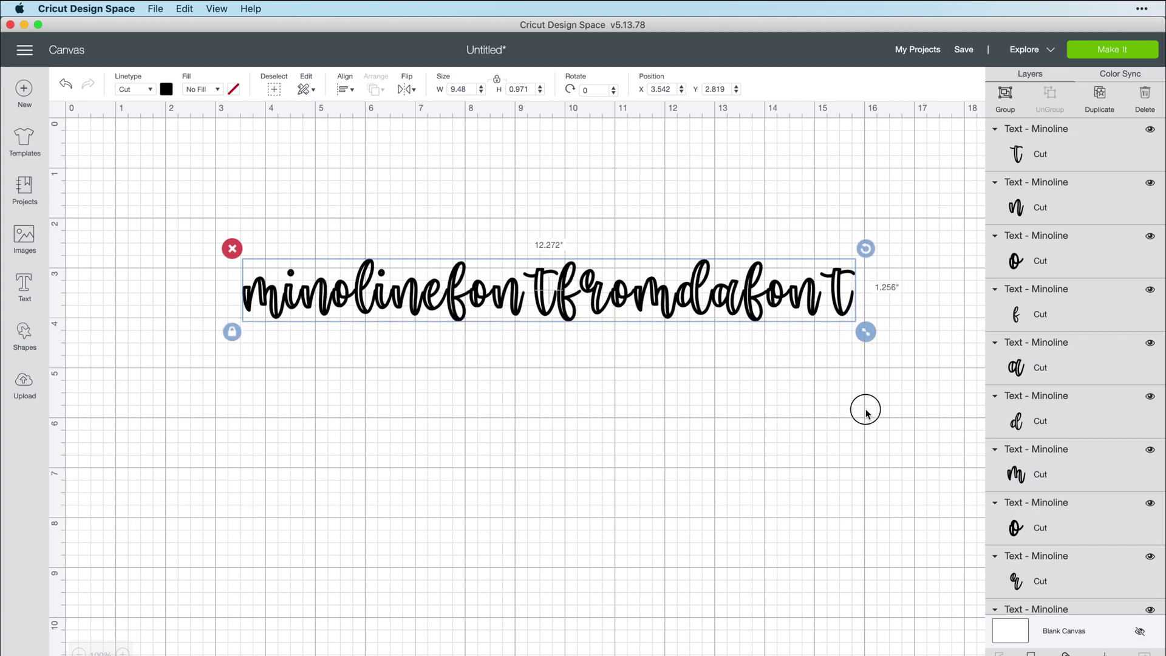
pyautogui.click(466, 188)
pyautogui.moveTo(447, 224); pyautogui.dragTo(379, 367)
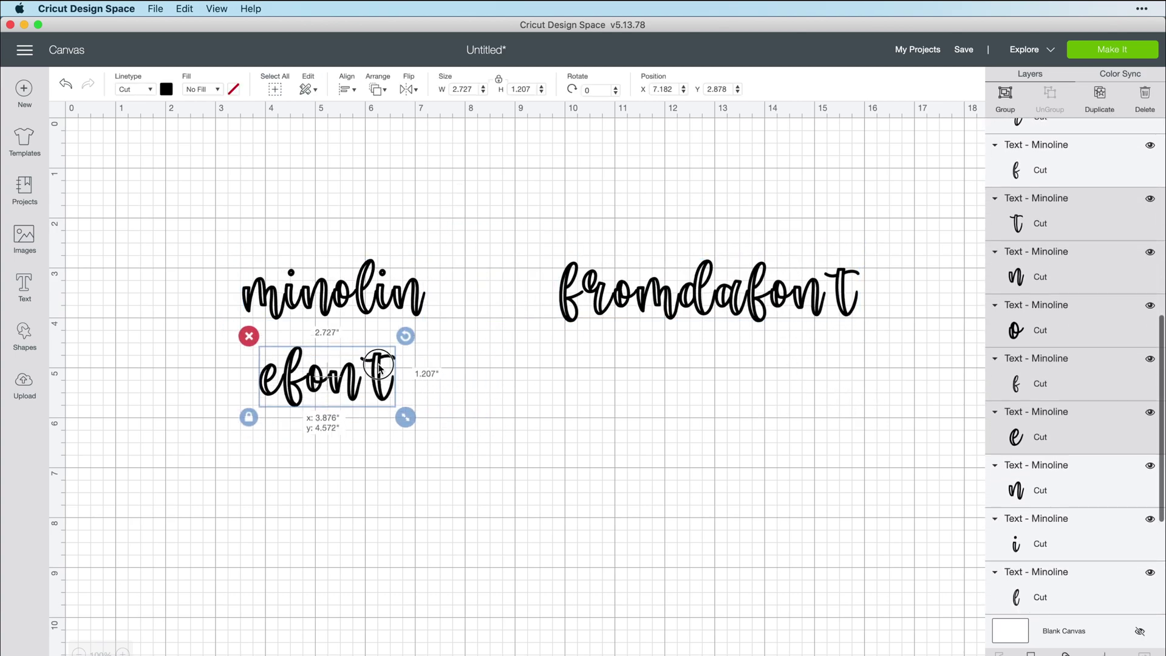
pyautogui.press('super+z')
# Step: Move the words 'font' and then 'from' onto their own lines beneath 'minoline'
pyautogui.moveTo(462, 245); pyautogui.dragTo(382, 371)
pyautogui.click(380, 398)
pyautogui.click(380, 372)
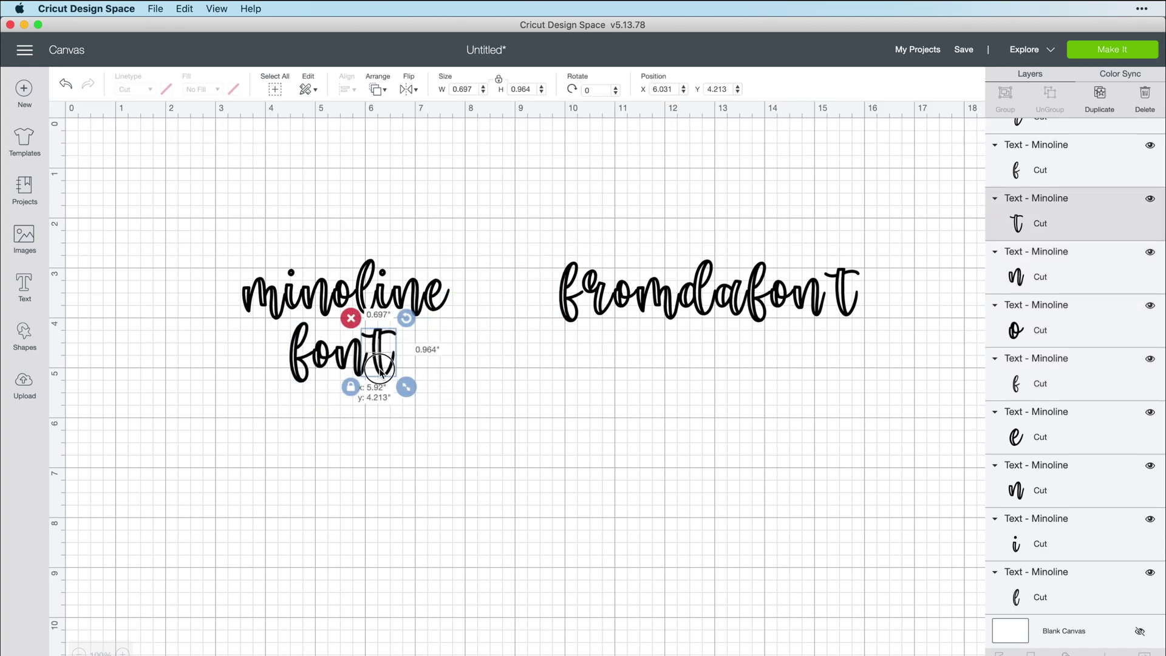
pyautogui.click(419, 377)
pyautogui.moveTo(527, 241); pyautogui.dragTo(659, 313)
pyautogui.moveTo(650, 301); pyautogui.dragTo(371, 429)
# Step: Place 'dafont' beneath 'from' and nudge its final t into position
pyautogui.moveTo(662, 241); pyautogui.dragTo(688, 298)
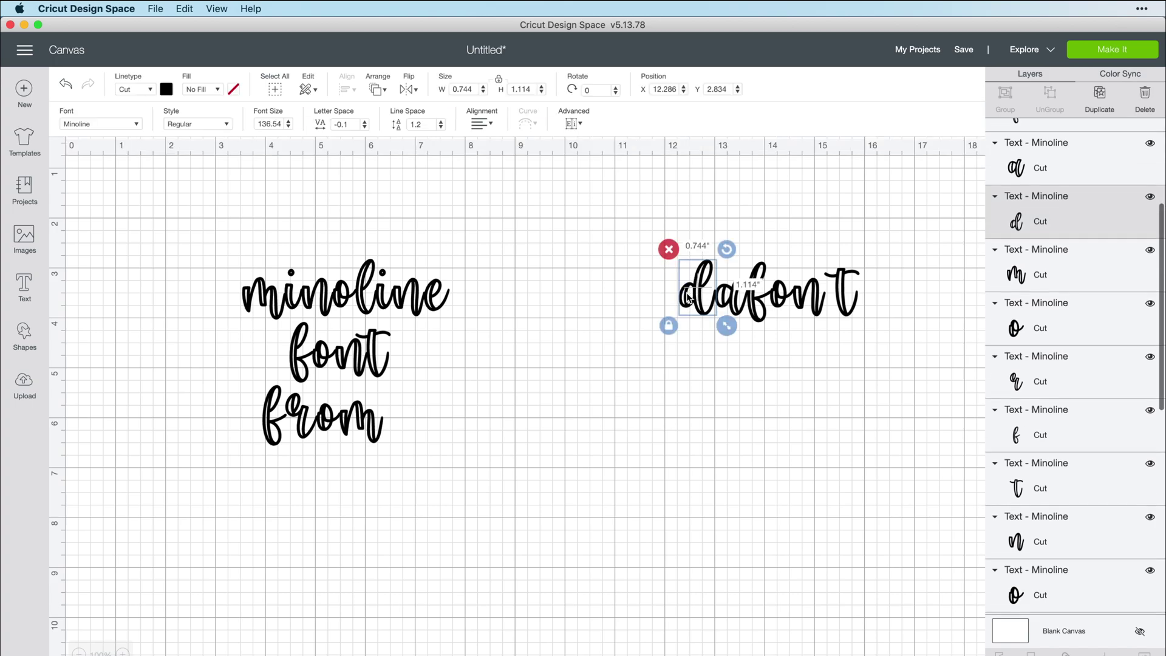
pyautogui.moveTo(646, 241); pyautogui.dragTo(419, 484)
pyautogui.click(451, 480)
pyautogui.click(429, 484)
pyautogui.click(480, 460)
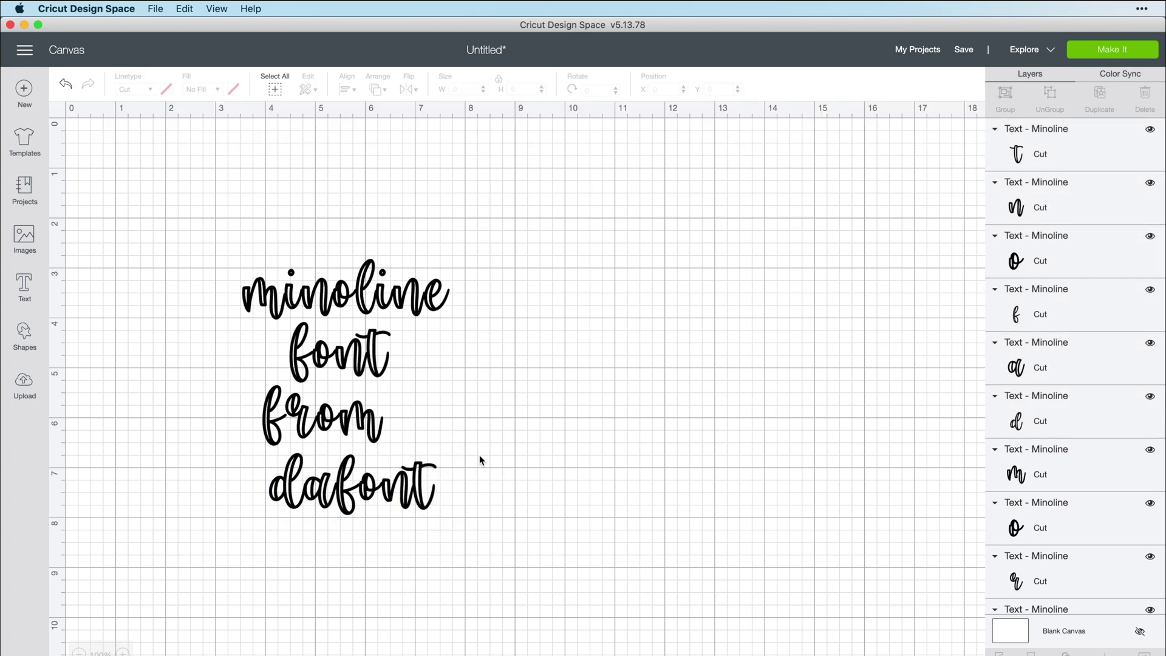
# Step: Select all four stacked lines and shift the lettering up and to the right on the canvas
pyautogui.moveTo(165, 254); pyautogui.dragTo(545, 631)
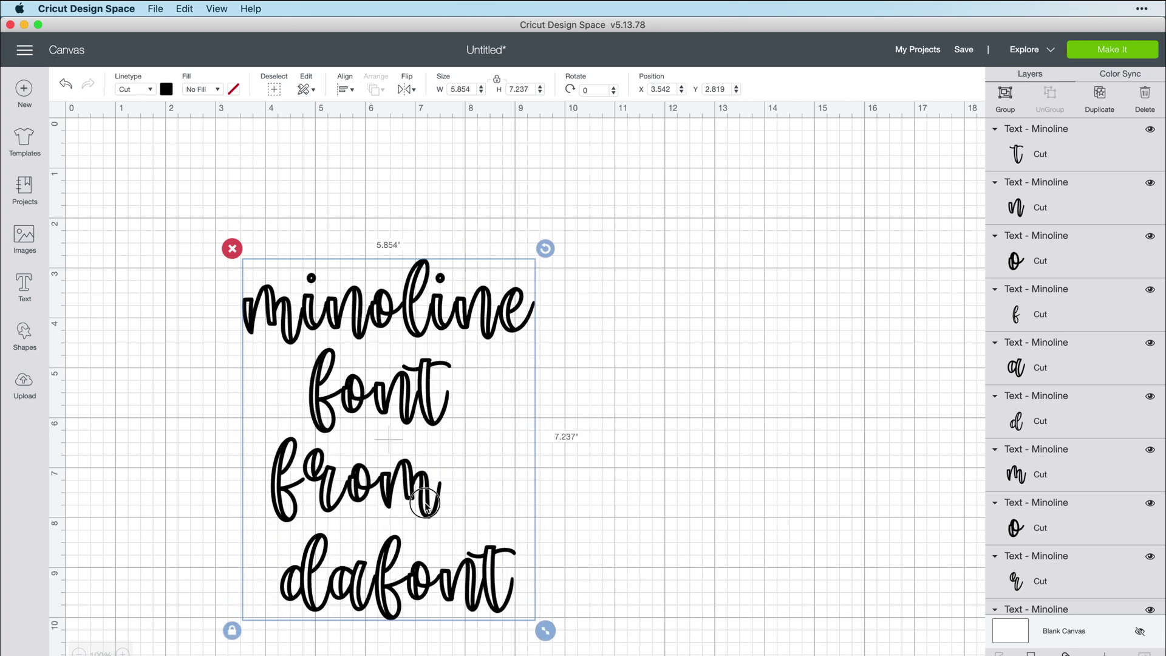
pyautogui.moveTo(425, 504); pyautogui.dragTo(636, 423)
pyautogui.click(711, 396)
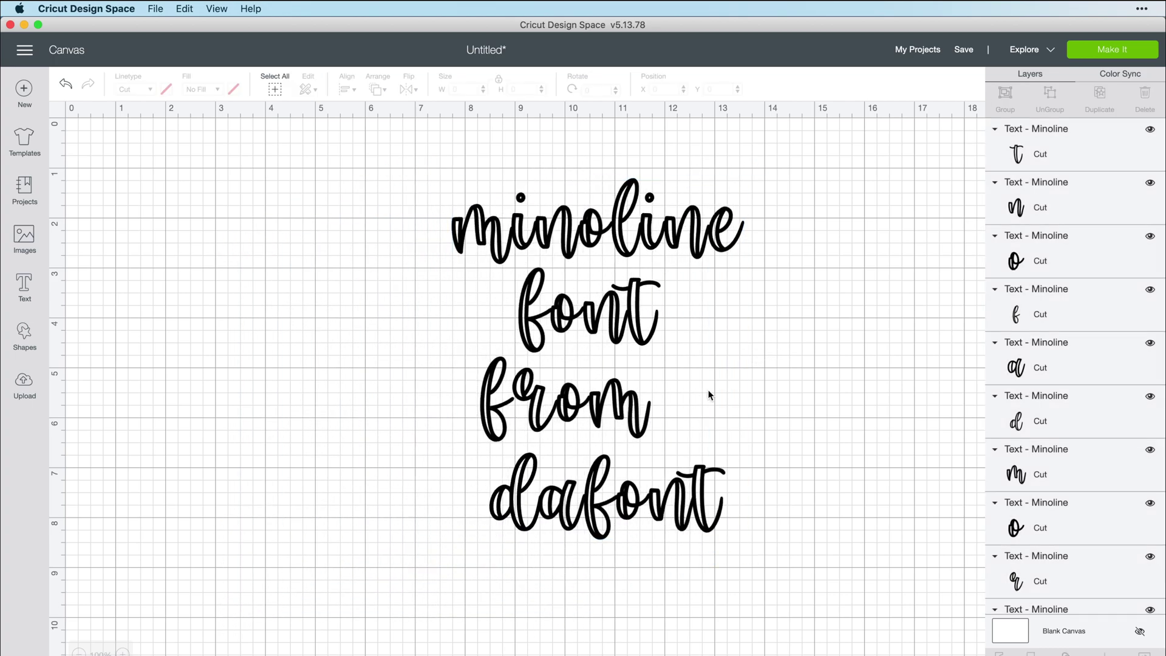
pyautogui.click(721, 247)
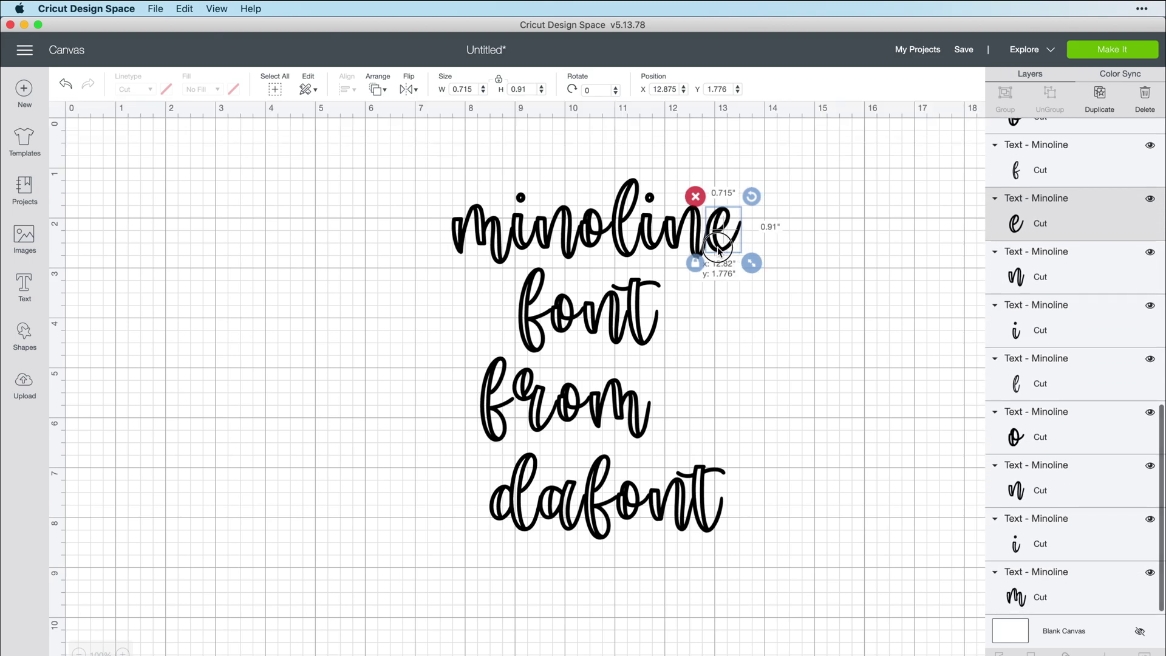
pyautogui.click(766, 326)
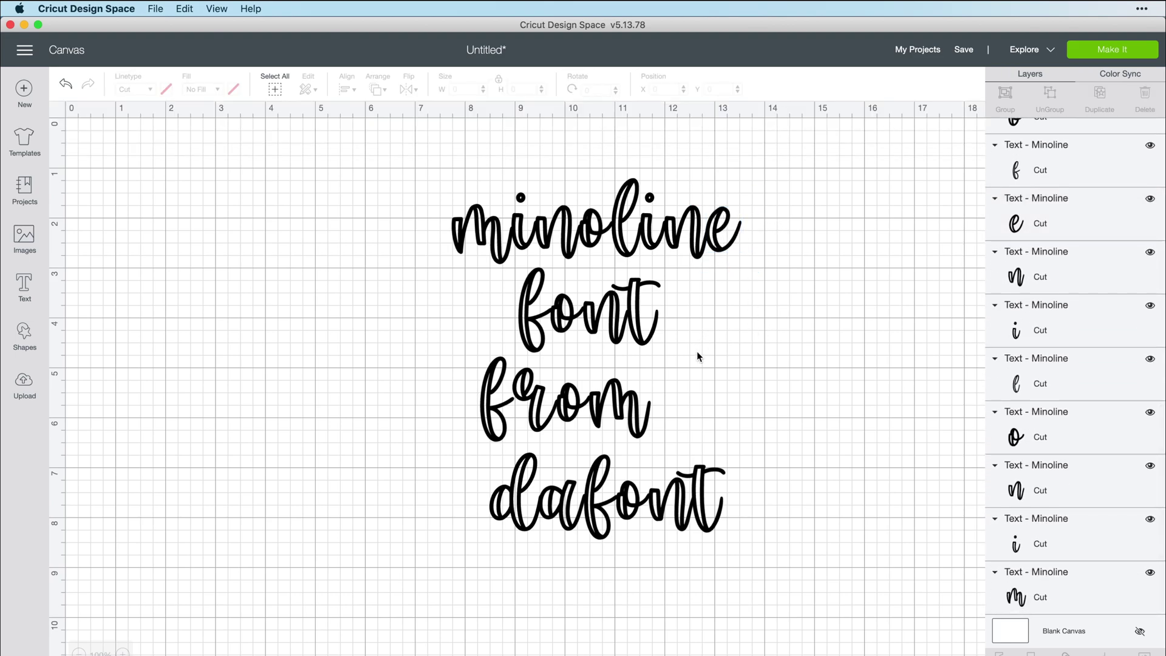
pyautogui.moveTo(407, 181); pyautogui.dragTo(584, 122)
# Step: Bring Safari forward and scroll to the top of the dafont.com home page
pyautogui.moveTo(3, 413)
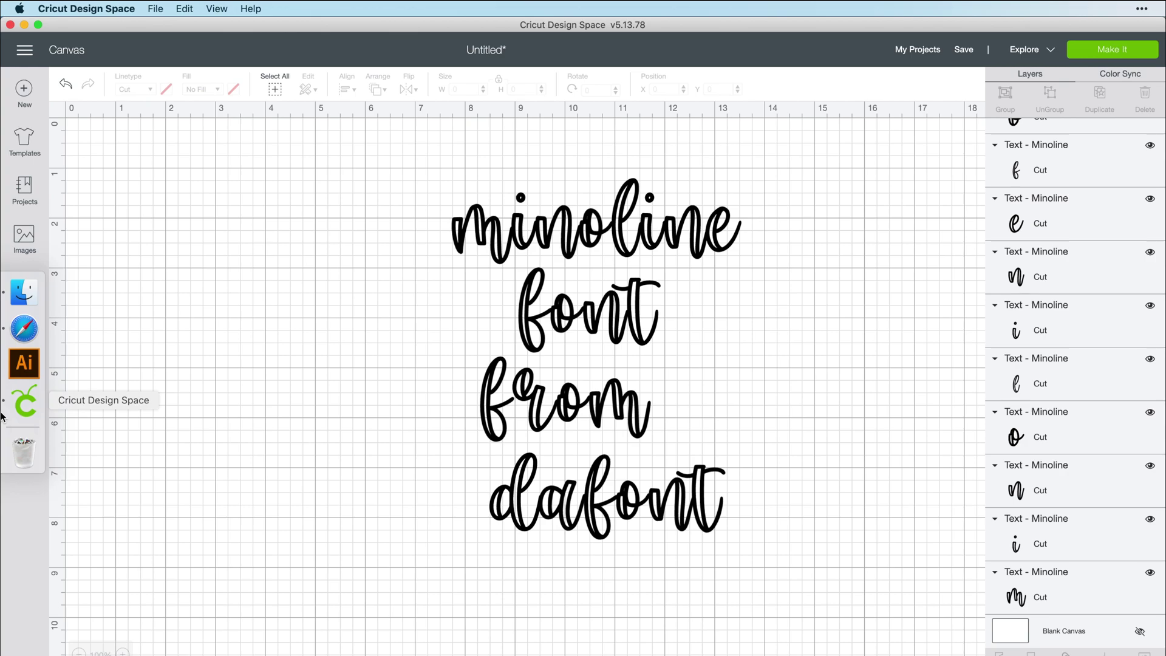
pyautogui.click(21, 329)
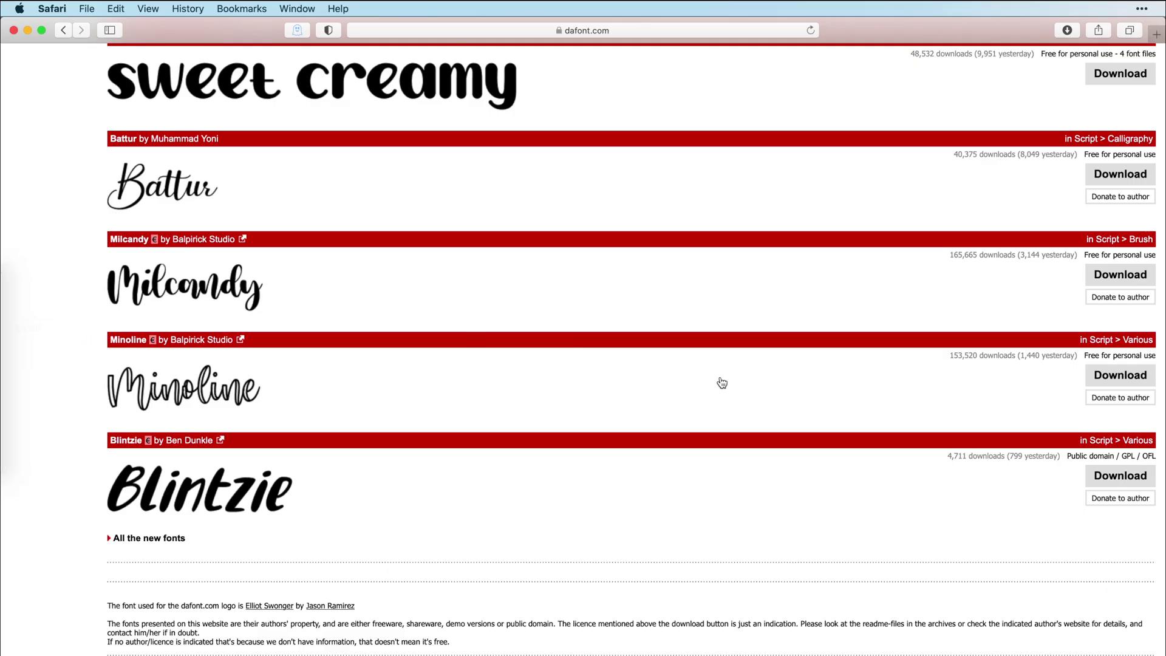
pyautogui.scroll(10, 722, 380)
pyautogui.scroll(2, 722, 380)
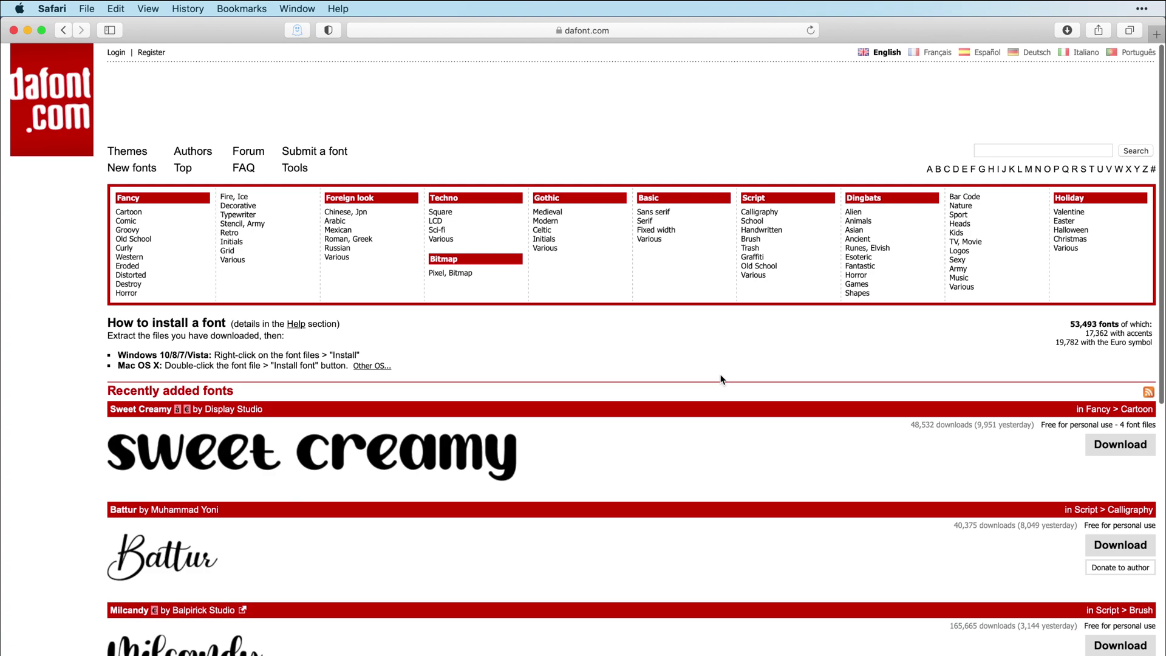